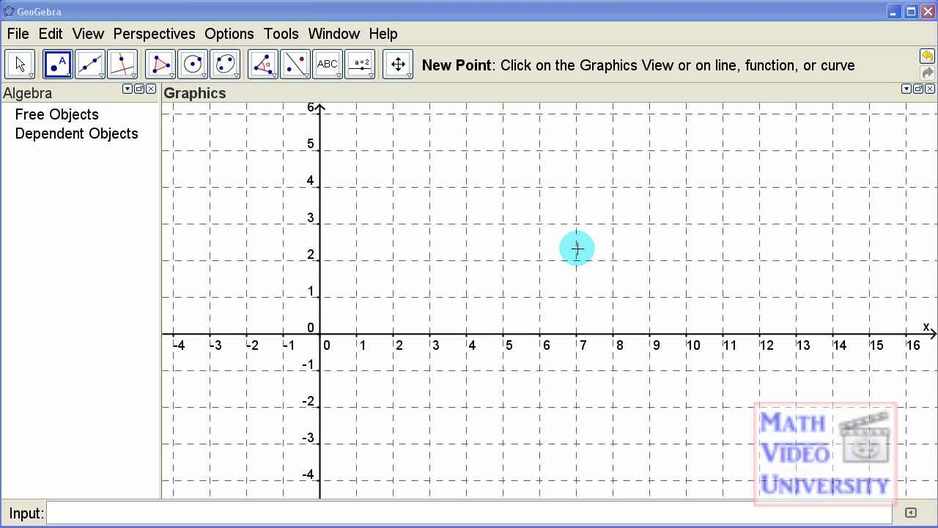
View GeoGebra's version and licence information from Help, then dismiss it.
{"action": "left_click", "coordinate": [384, 33]}
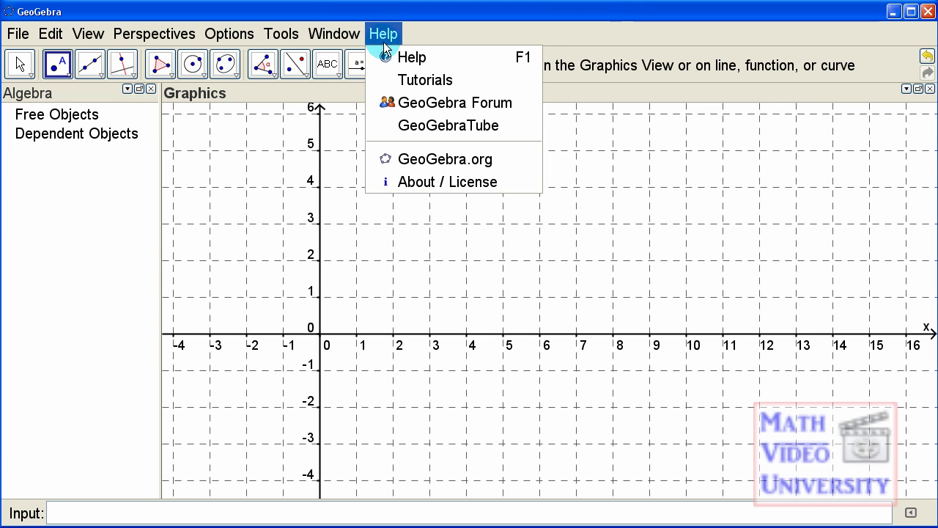
{"action": "left_click", "coordinate": [403, 183]}
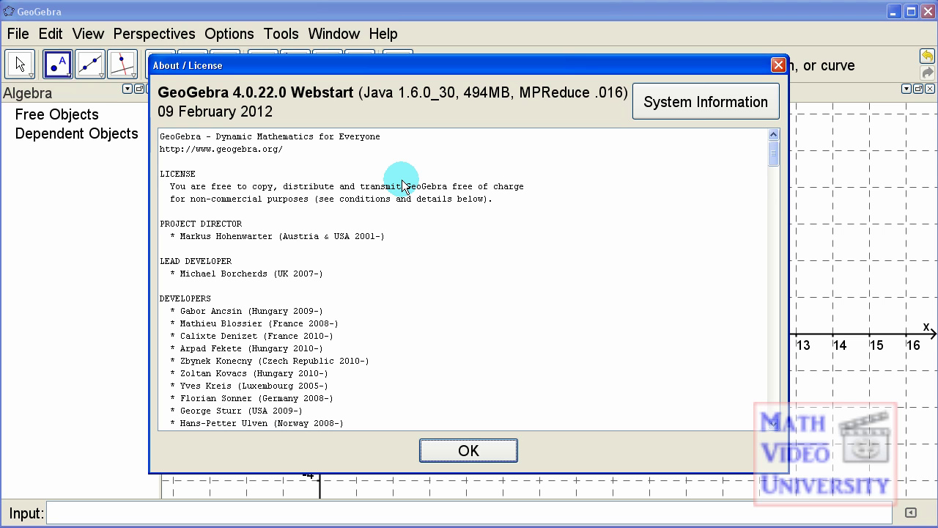
{"action": "key", "text": "Return"}
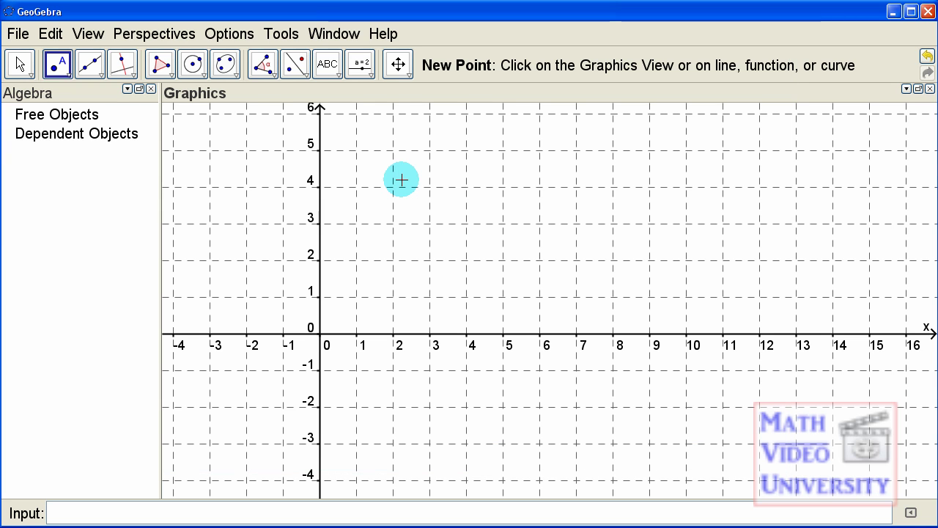
Plot points A (2.4, 4.44), B and C, then undo C and B.
{"action": "left_click", "coordinate": [408, 171]}
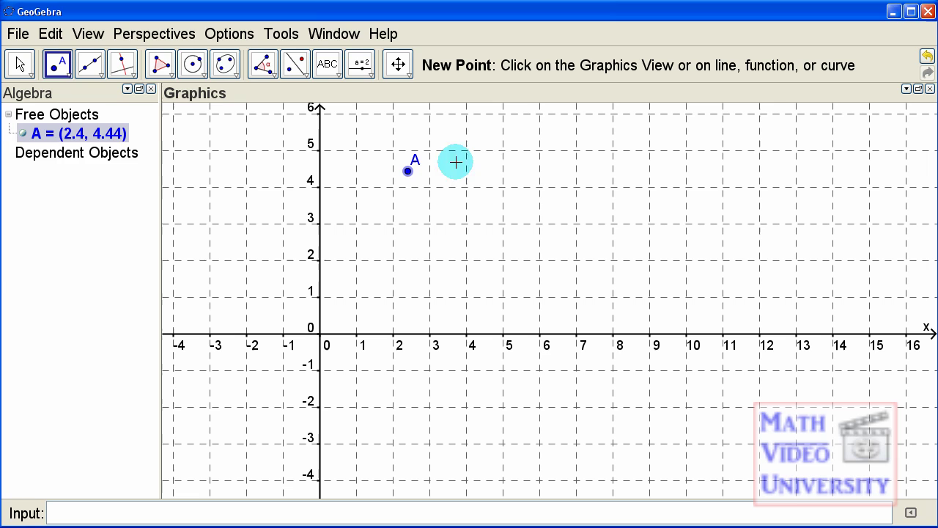
{"action": "left_click", "coordinate": [517, 157]}
{"action": "left_click", "coordinate": [541, 215]}
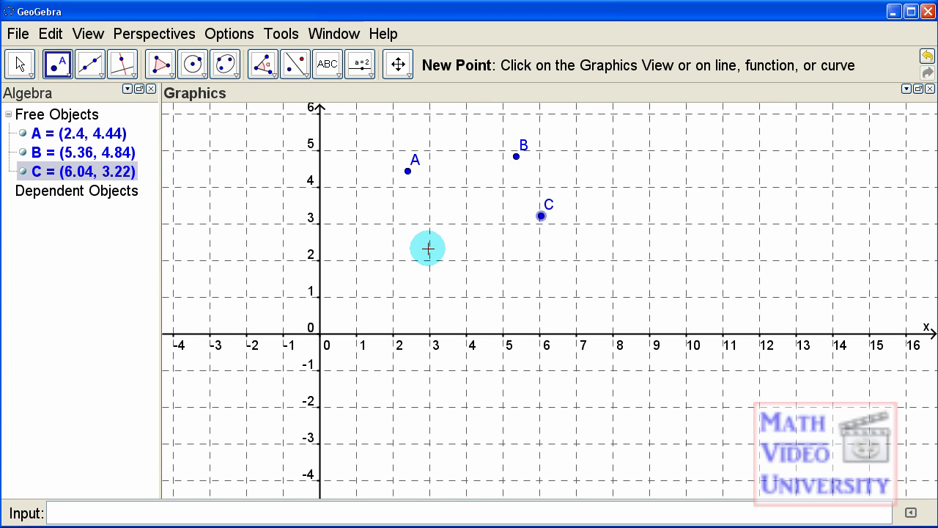
{"action": "key", "text": "ctrl+z"}
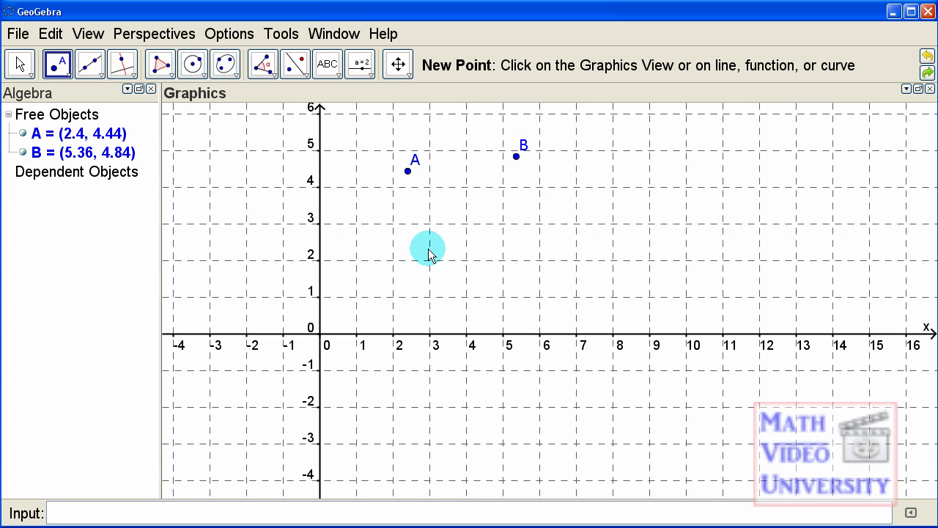
{"action": "key", "text": "ctrl+z"}
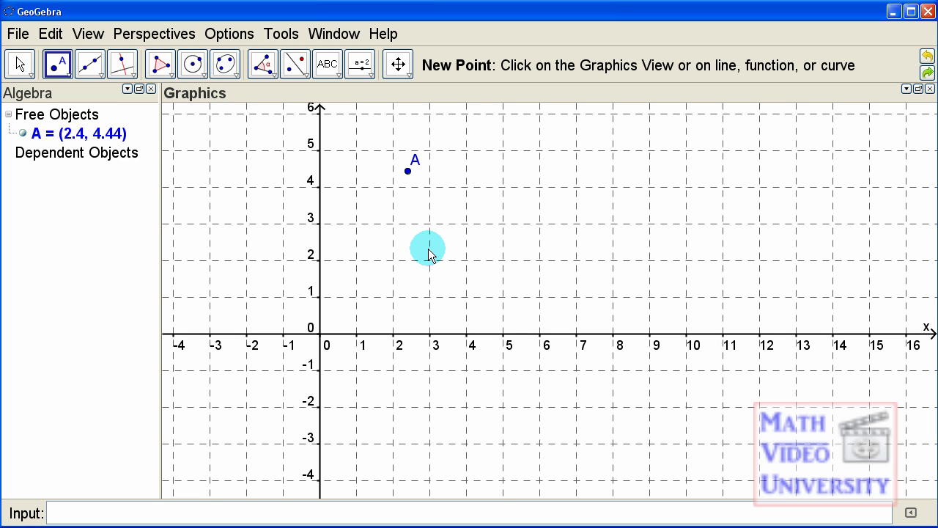
Start a new empty construction, discarding the current one without saving.
{"action": "left_click", "coordinate": [21, 35]}
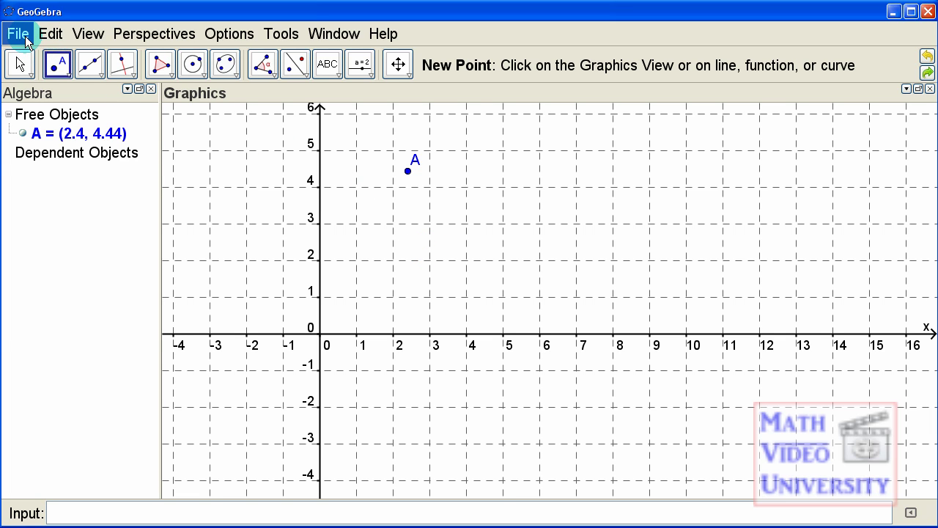
{"action": "left_click", "coordinate": [44, 79]}
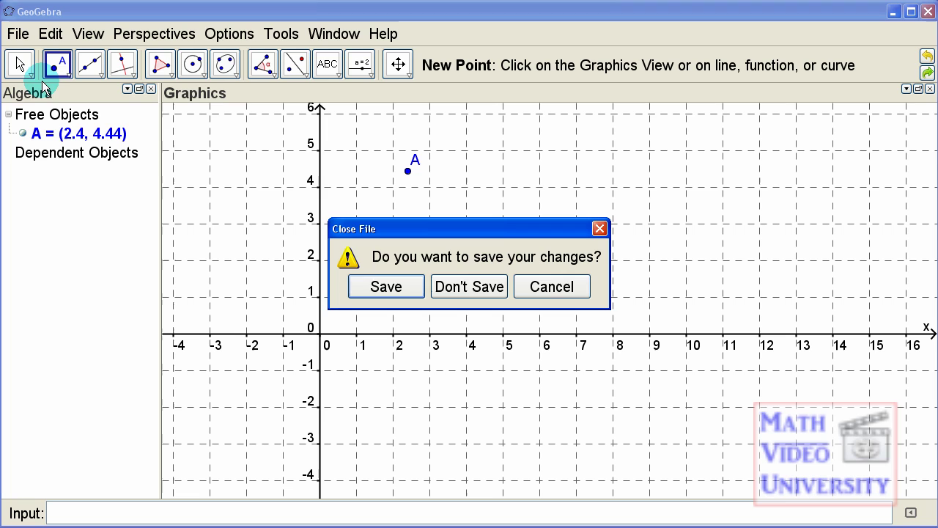
{"action": "left_click", "coordinate": [461, 286]}
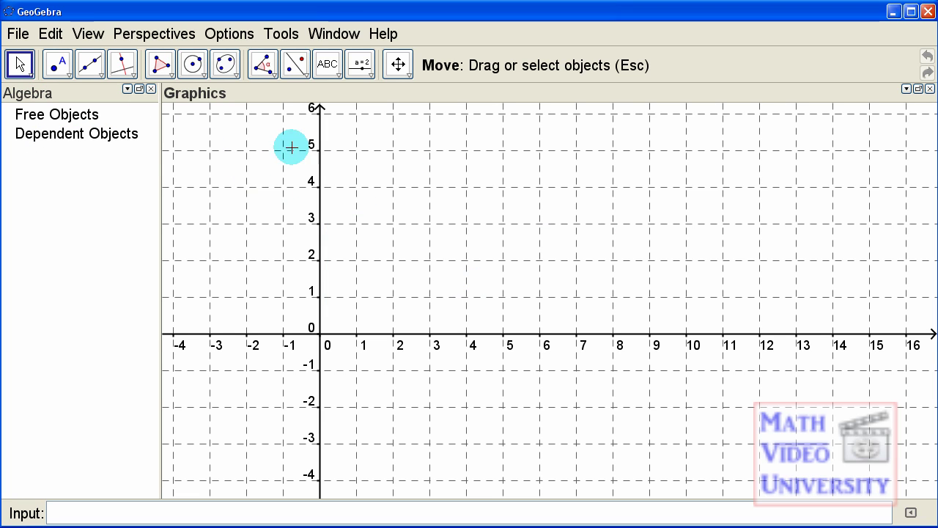
Try the Circle, Angle and conic tools, then return to the Move tool.
{"action": "left_click", "coordinate": [194, 65]}
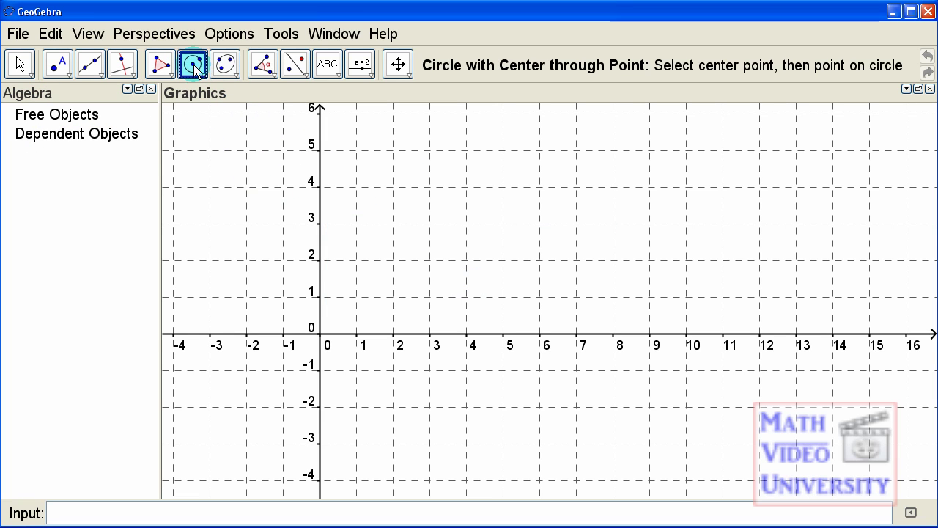
{"action": "left_click", "coordinate": [262, 66]}
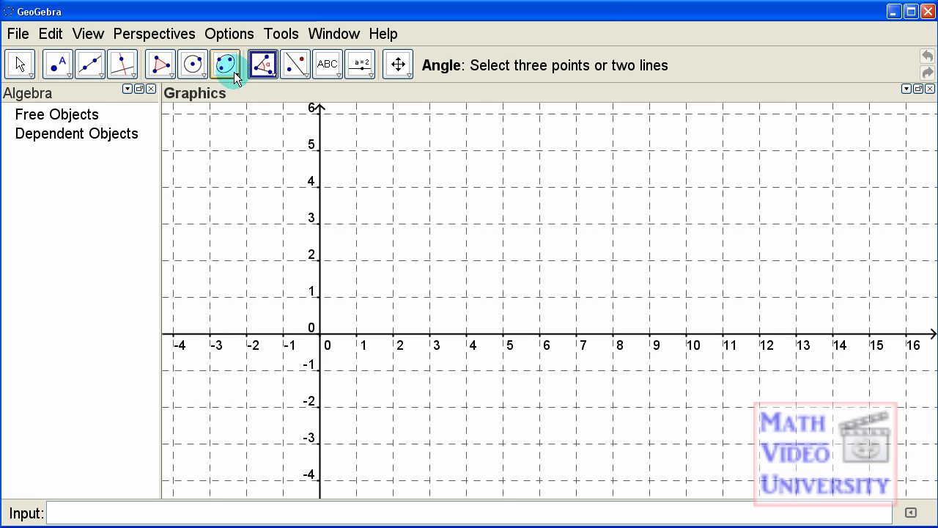
{"action": "left_click", "coordinate": [236, 75]}
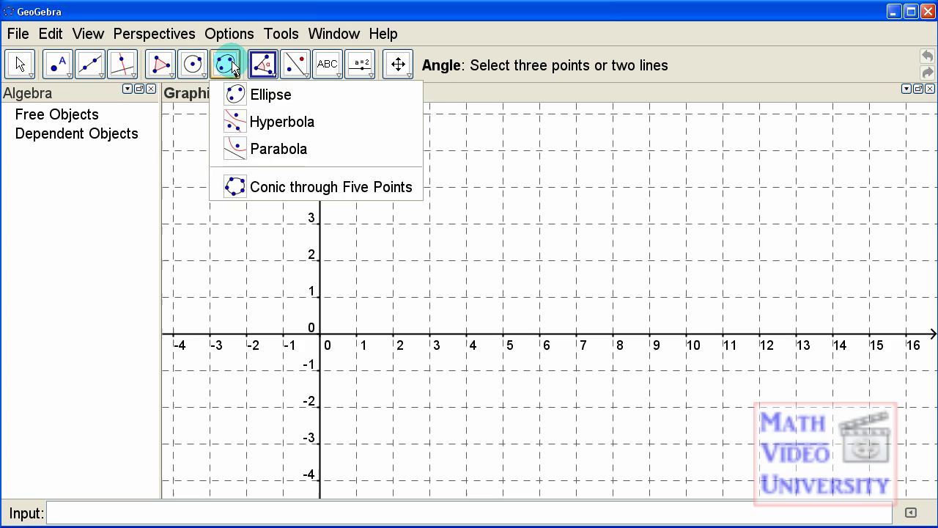
{"action": "left_click", "coordinate": [233, 66]}
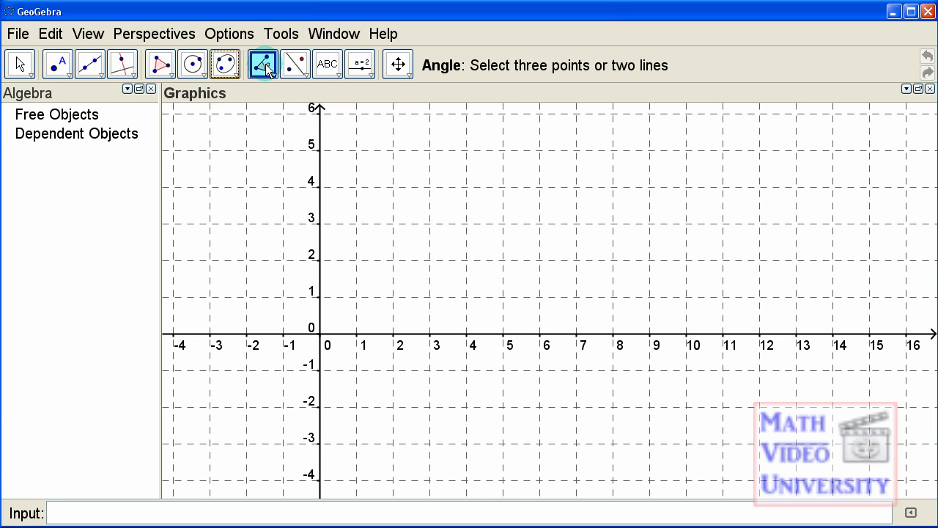
{"action": "key", "text": "Escape"}
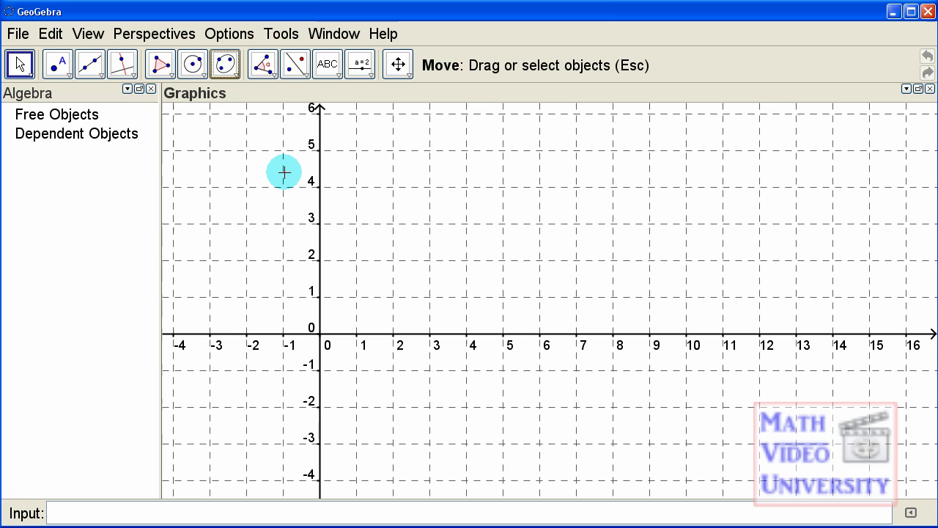
In Graphics settings' Basic tab, set X Min to -2 so the x-axis spans -2 to 16.86.
{"action": "left_click", "coordinate": [243, 40]}
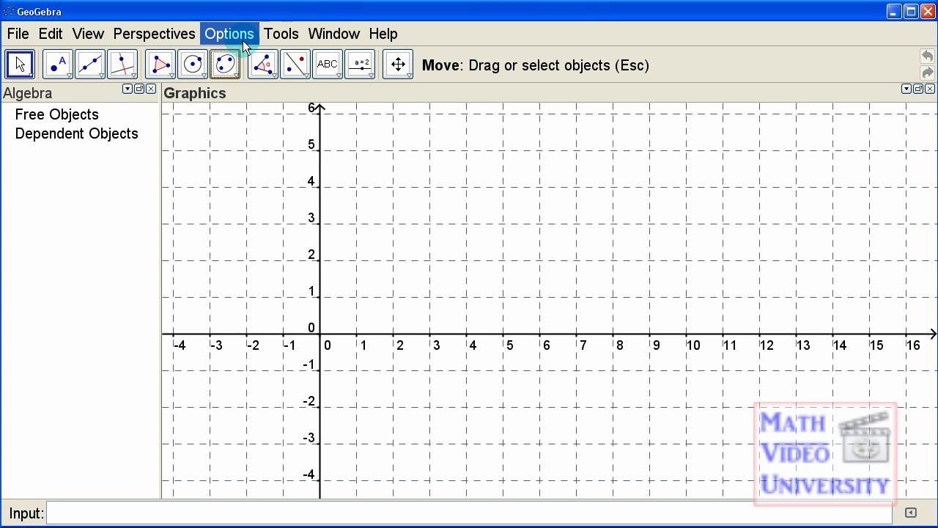
{"action": "left_click", "coordinate": [233, 35]}
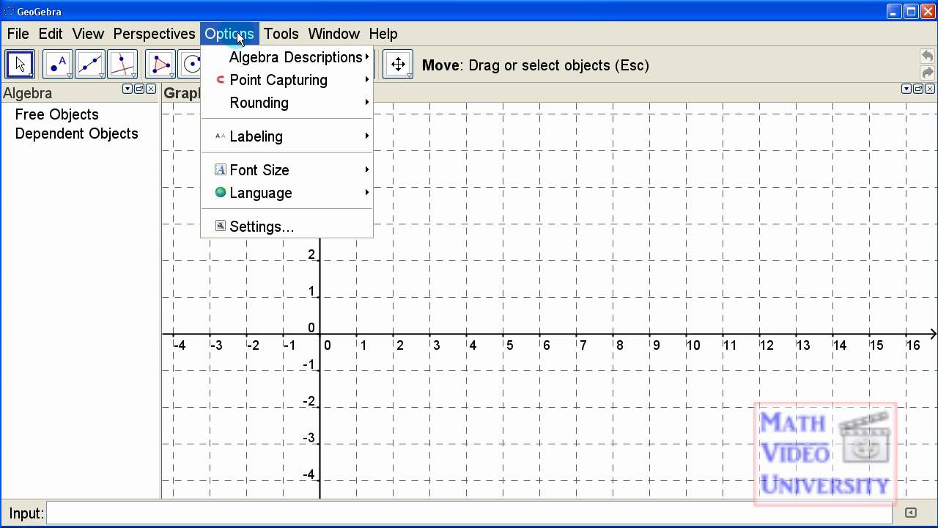
{"action": "left_click", "coordinate": [264, 227]}
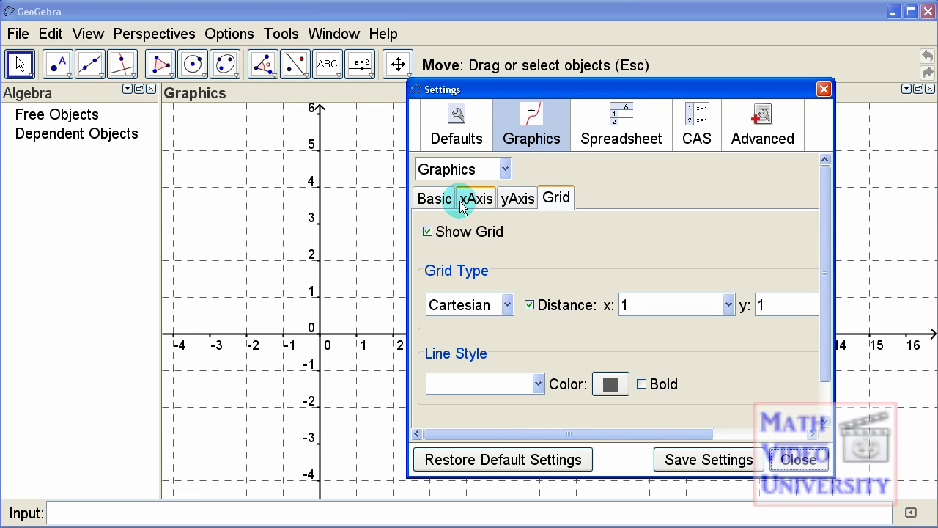
{"action": "left_click", "coordinate": [432, 201]}
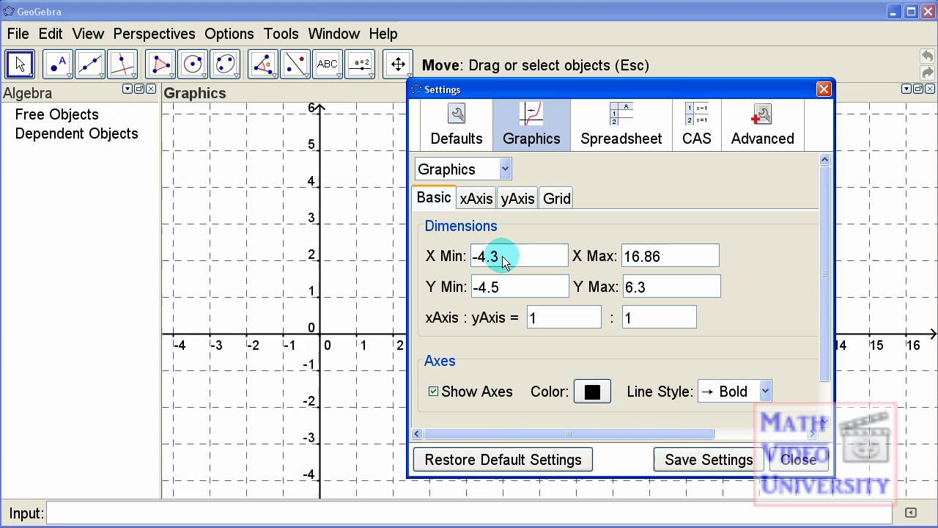
{"action": "key", "text": "BackSpace"}
{"action": "key", "text": "BackSpace"}
{"action": "key", "text": "BackSpace"}
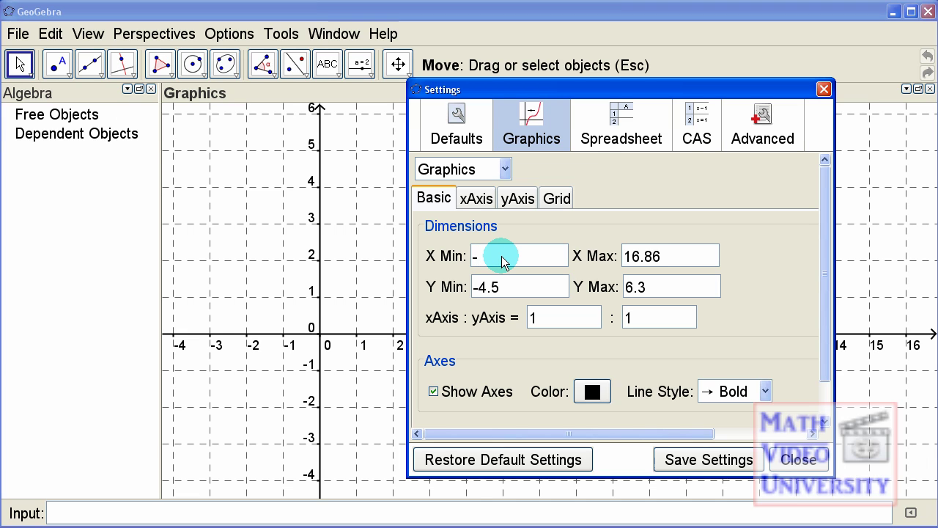
{"action": "type", "text": "2"}
{"action": "left_click", "coordinate": [662, 257]}
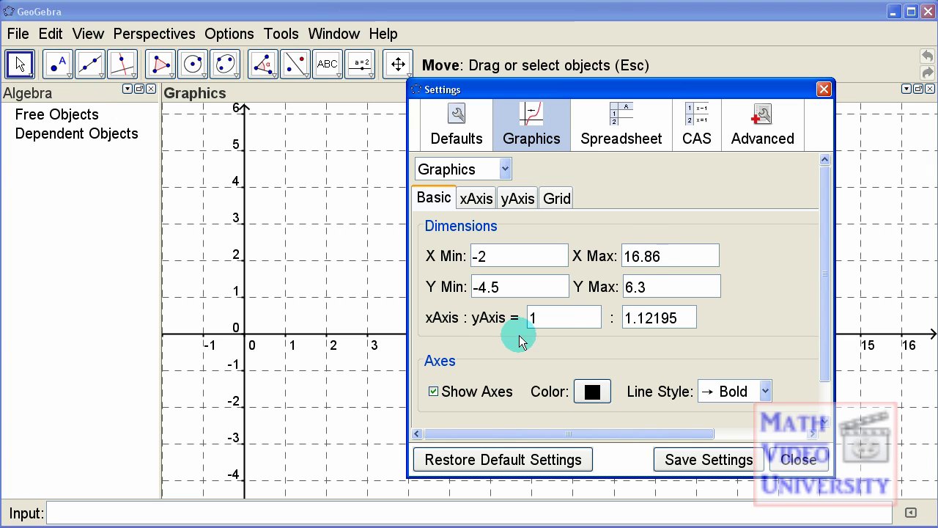
Toggle the axes off and on, then colour the axes teal.
{"action": "left_click", "coordinate": [496, 394]}
{"action": "left_click", "coordinate": [496, 395]}
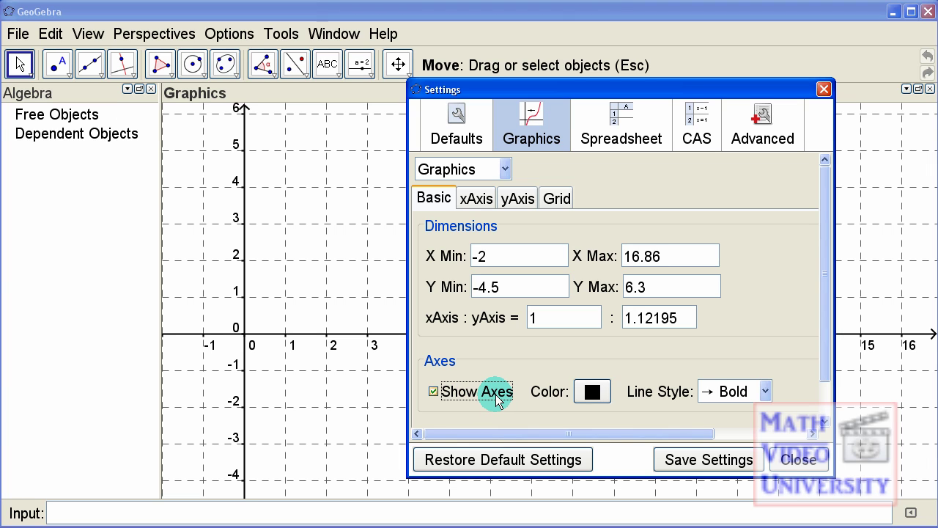
{"action": "left_click", "coordinate": [595, 393]}
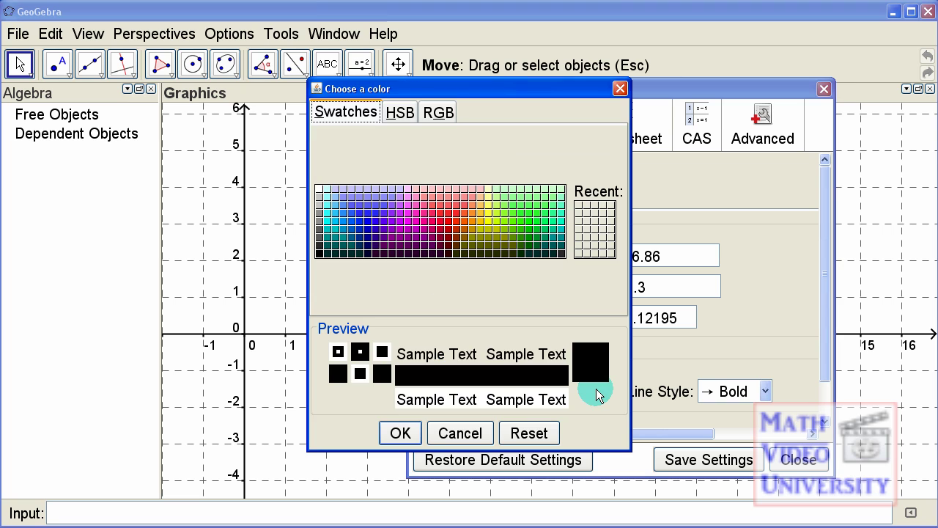
{"action": "left_click", "coordinate": [337, 231]}
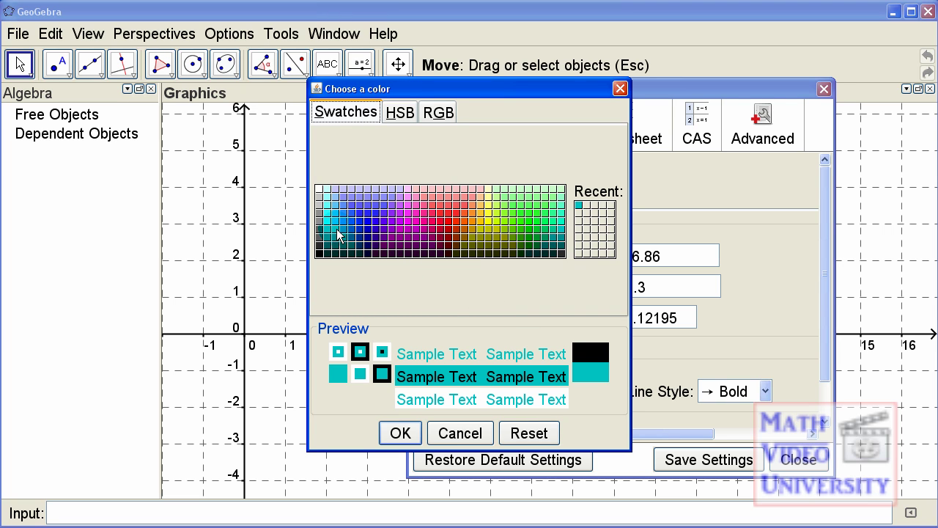
{"action": "left_click", "coordinate": [400, 434]}
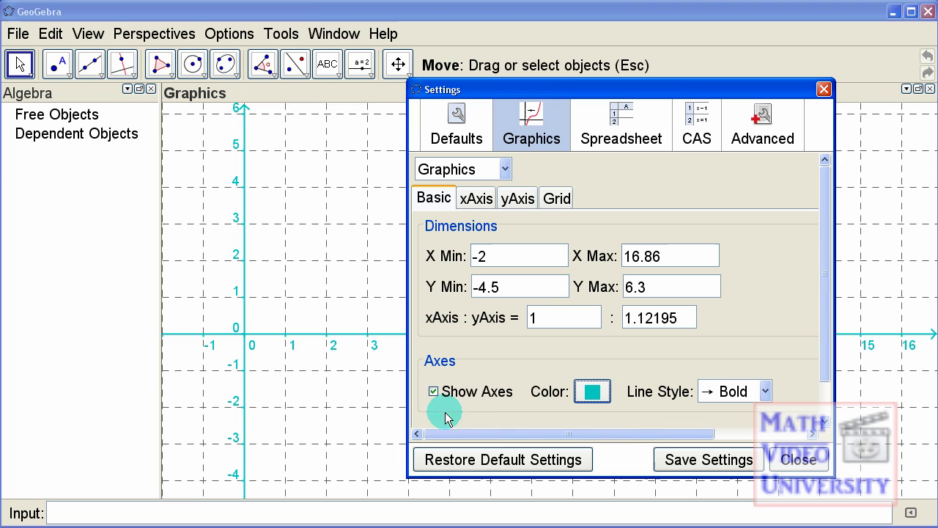
Change the axes colour from teal back to black.
{"action": "left_click", "coordinate": [592, 392]}
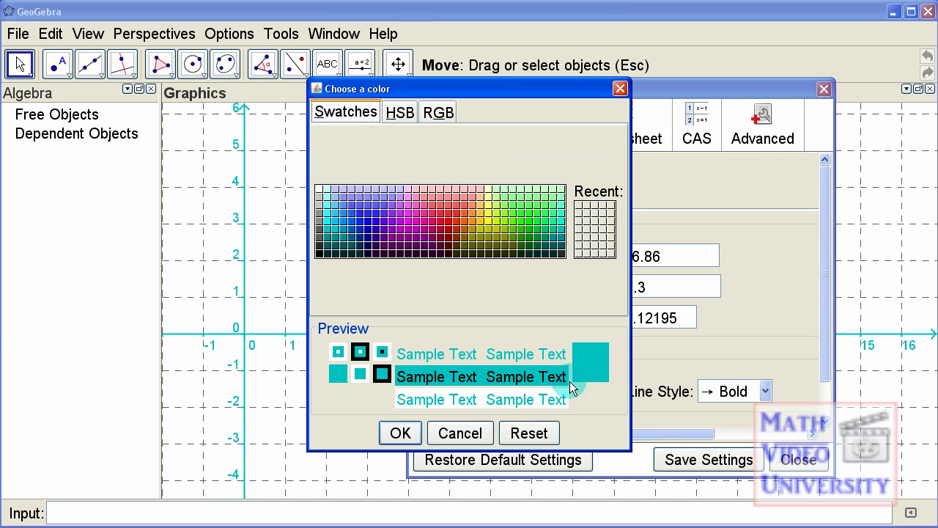
{"action": "left_click", "coordinate": [324, 257]}
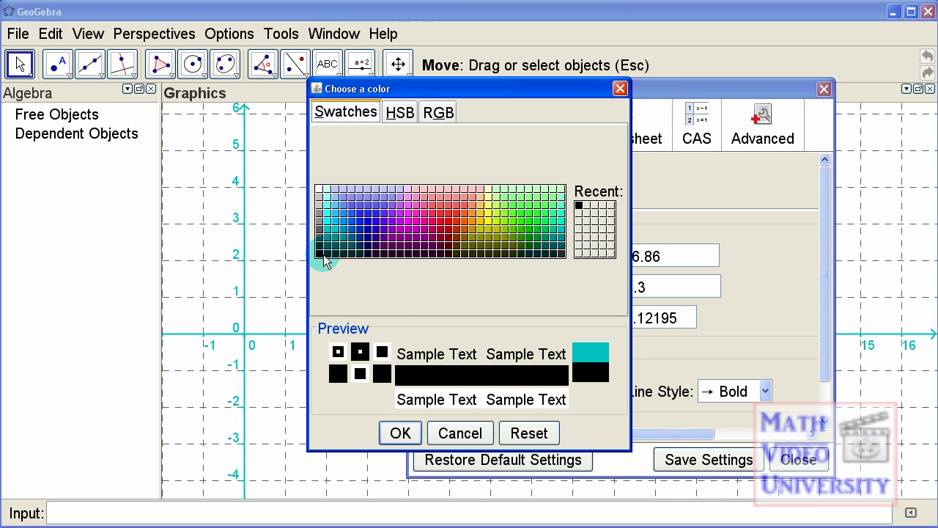
{"action": "left_click", "coordinate": [399, 434]}
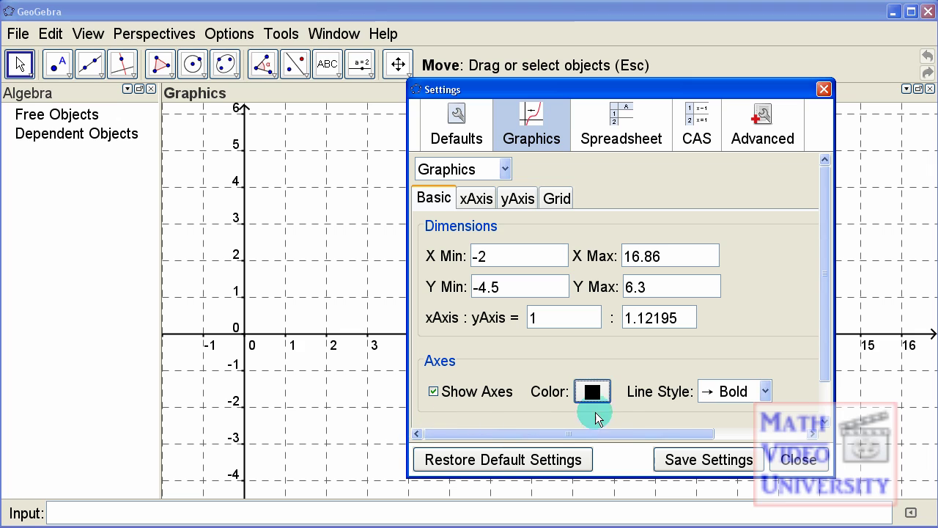
Try the '— Bold' axis line style, settle on '→ Bold' with arrowheads, and save settings.
{"action": "left_click", "coordinate": [747, 394]}
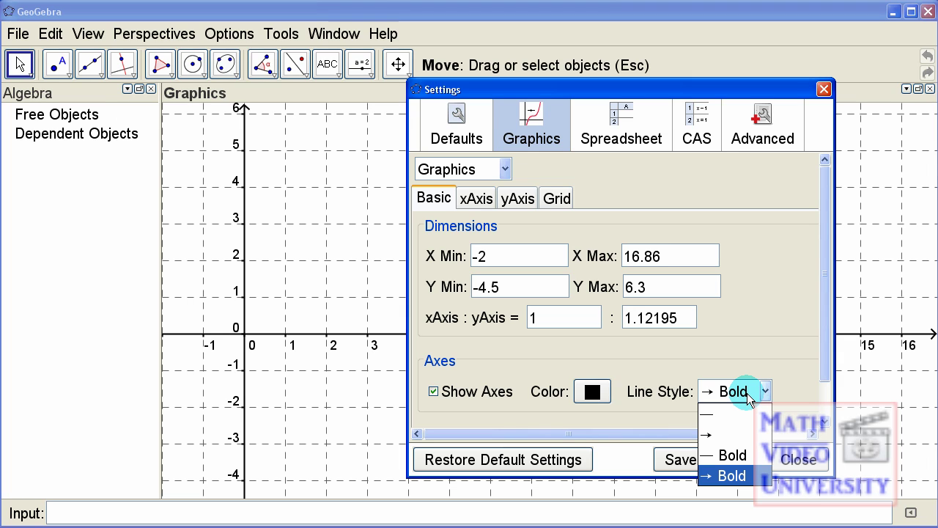
{"action": "left_click", "coordinate": [734, 456]}
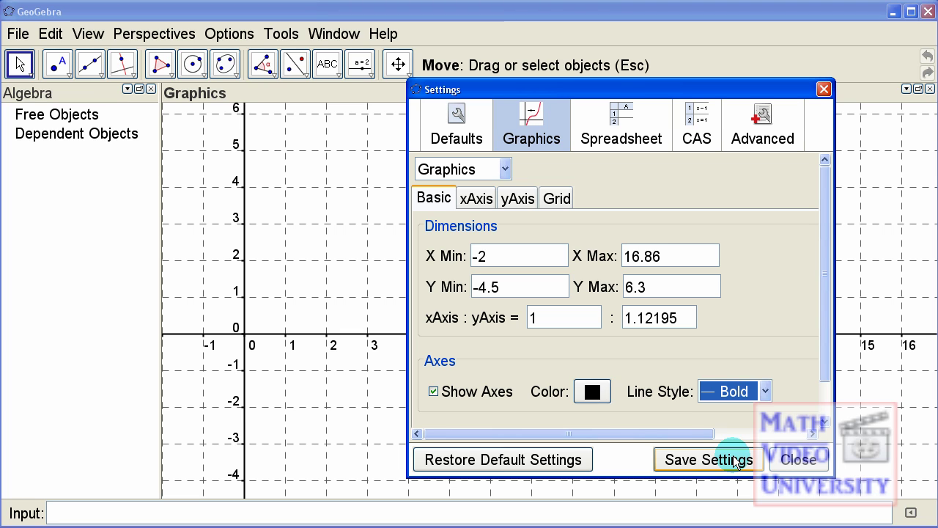
{"action": "left_click", "coordinate": [741, 396]}
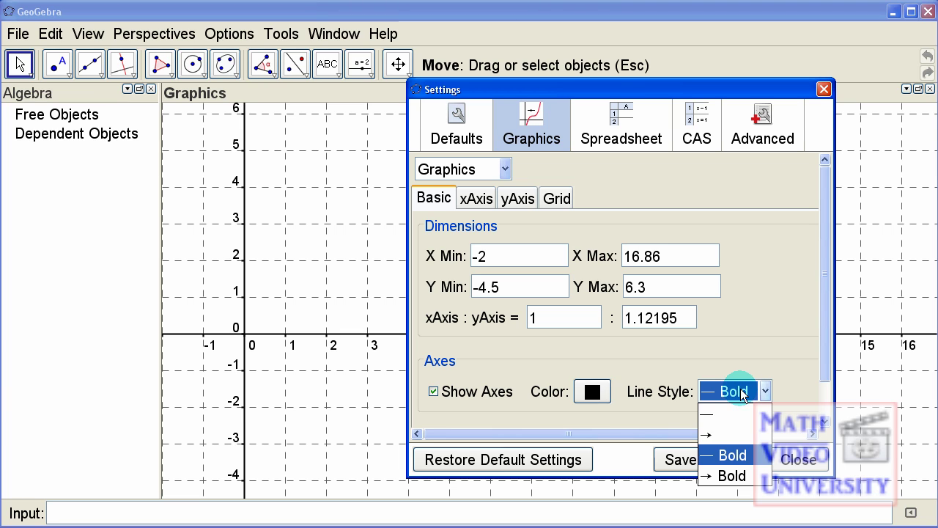
{"action": "left_click", "coordinate": [733, 476]}
{"action": "left_click", "coordinate": [738, 469]}
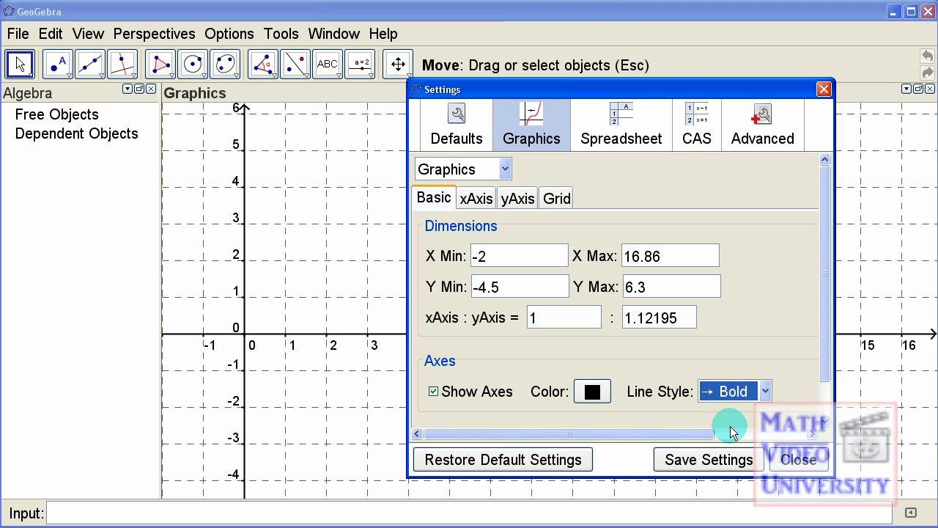
On the xAxis tab, toggle Show xAxis and Positive Direction Only, leaving both as before.
{"action": "left_click", "coordinate": [478, 198]}
{"action": "left_click", "coordinate": [513, 199]}
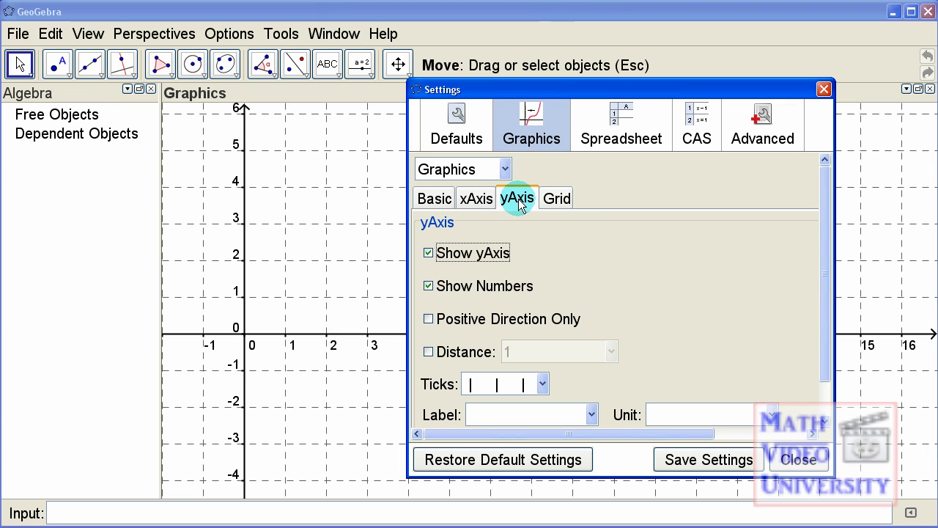
{"action": "left_click", "coordinate": [487, 205]}
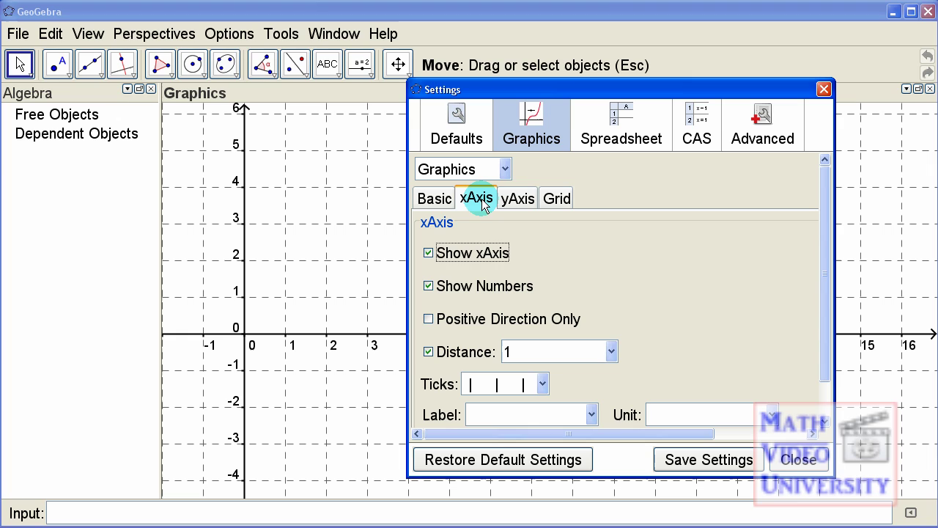
{"action": "left_click", "coordinate": [467, 257]}
{"action": "left_click", "coordinate": [467, 256]}
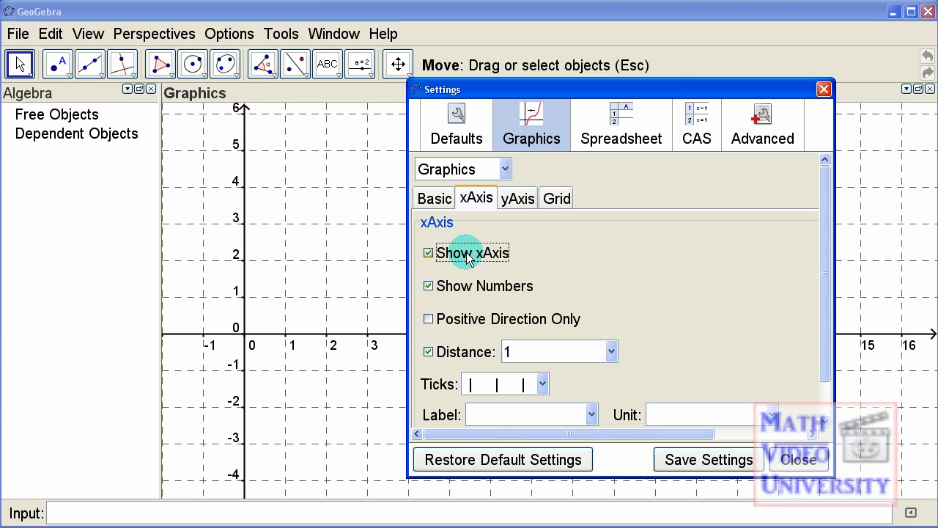
{"action": "left_click", "coordinate": [467, 326]}
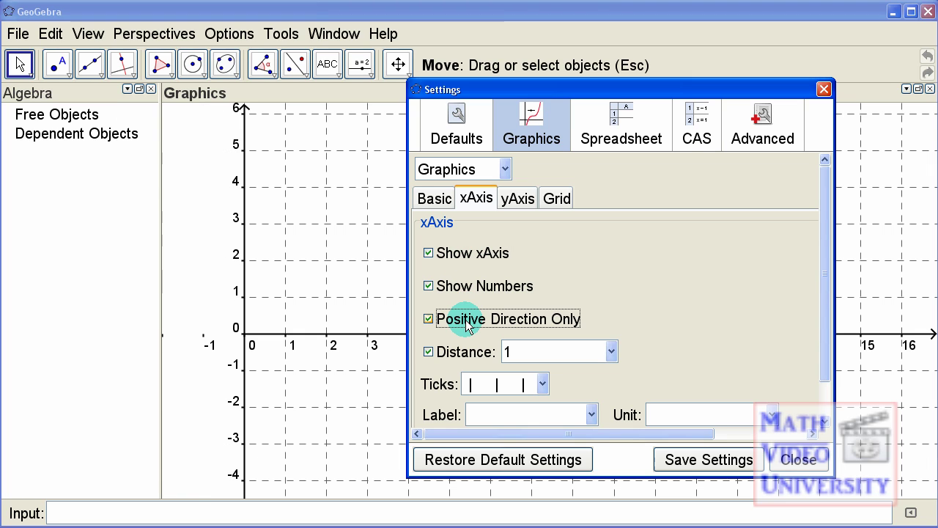
{"action": "left_click", "coordinate": [467, 326]}
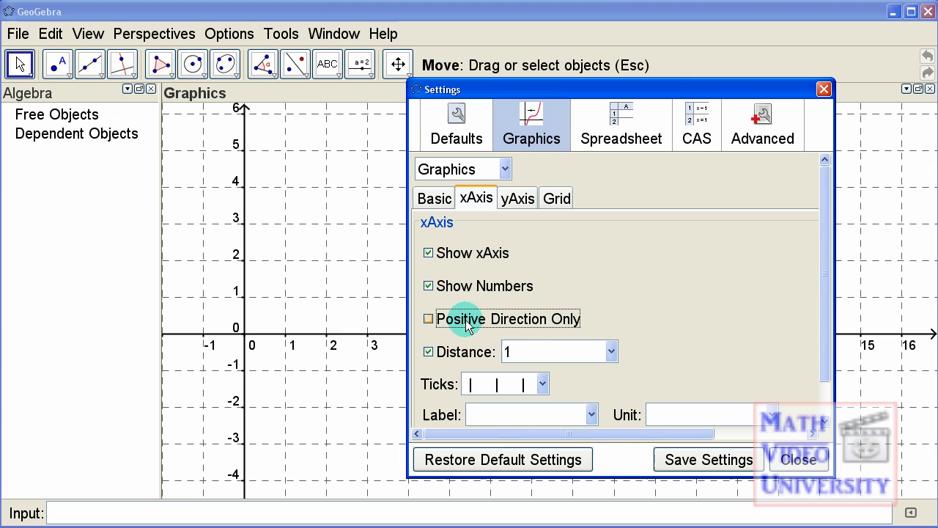
Keep x-axis tick distance 1 and major ticks only, leave the label empty, then view yAxis settings.
{"action": "left_click", "coordinate": [612, 352]}
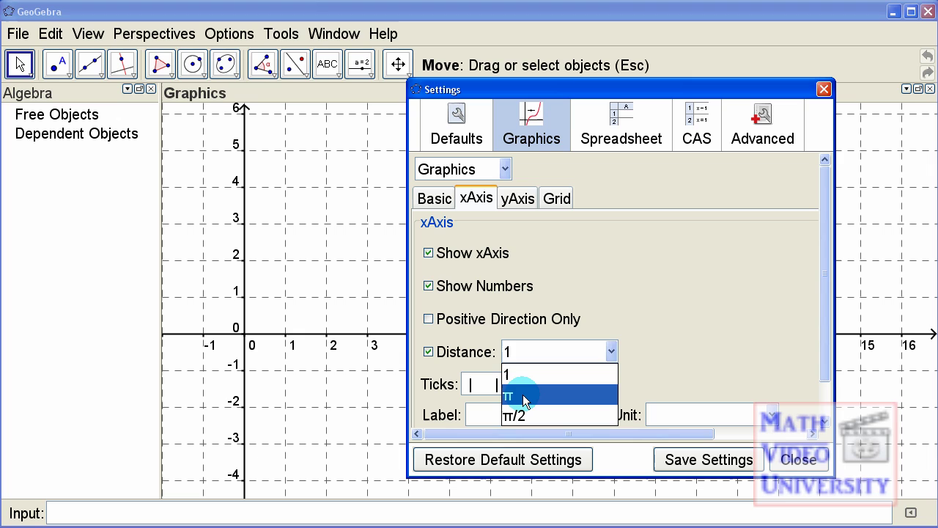
{"action": "left_click", "coordinate": [612, 355]}
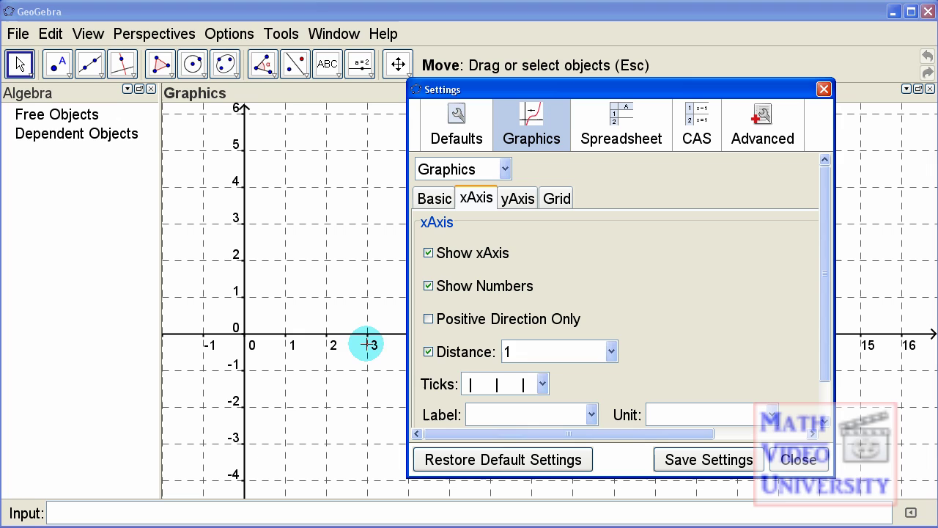
{"action": "left_click", "coordinate": [542, 385]}
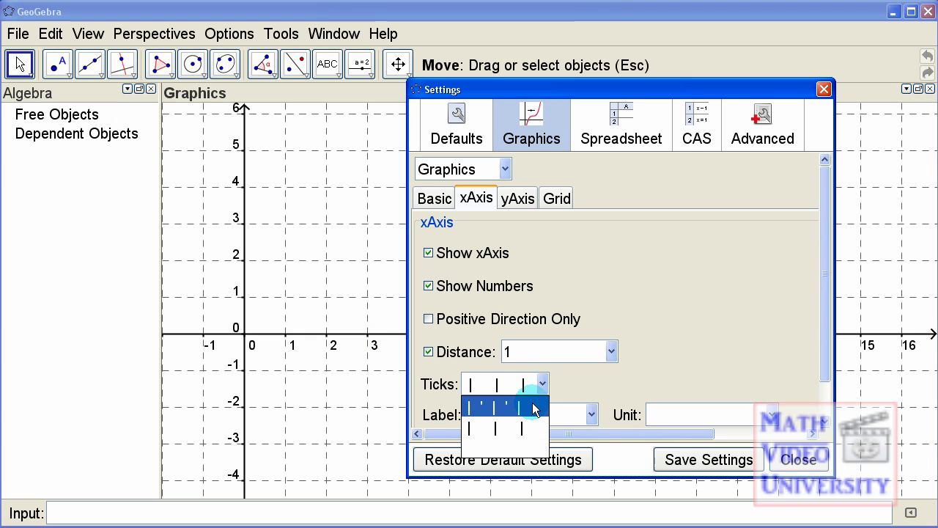
{"action": "left_click", "coordinate": [533, 408]}
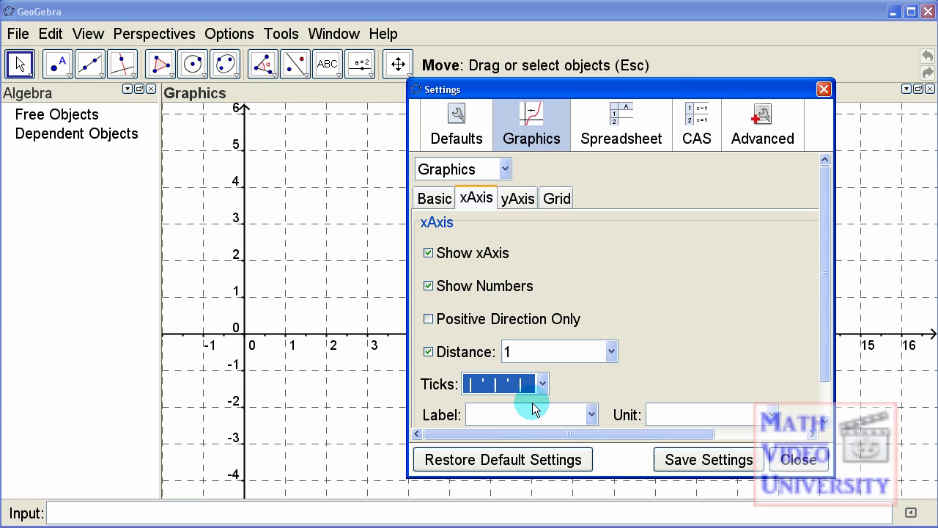
{"action": "left_click", "coordinate": [542, 385]}
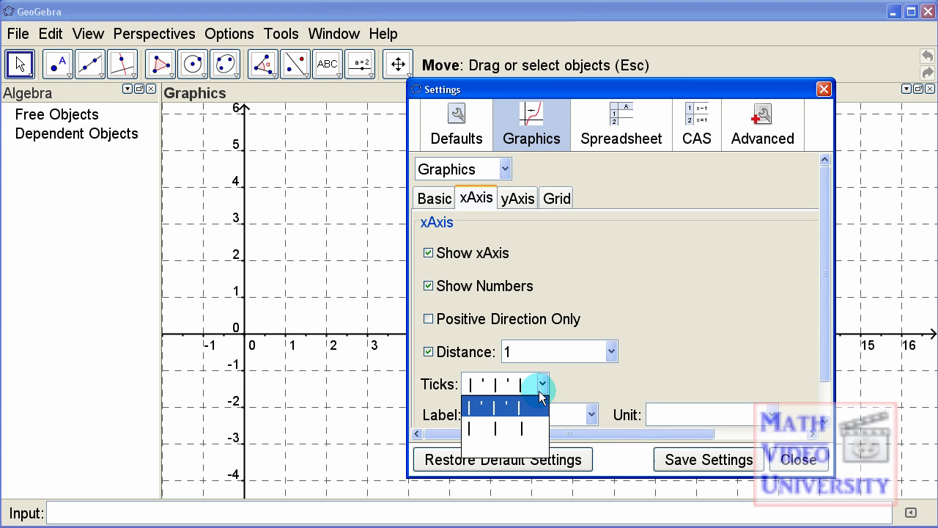
{"action": "left_click", "coordinate": [530, 424]}
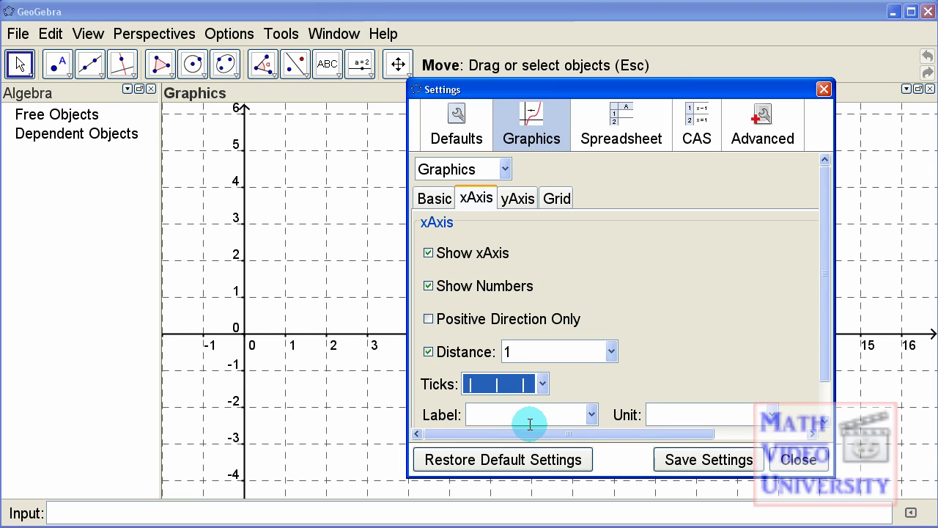
{"action": "left_click", "coordinate": [591, 415]}
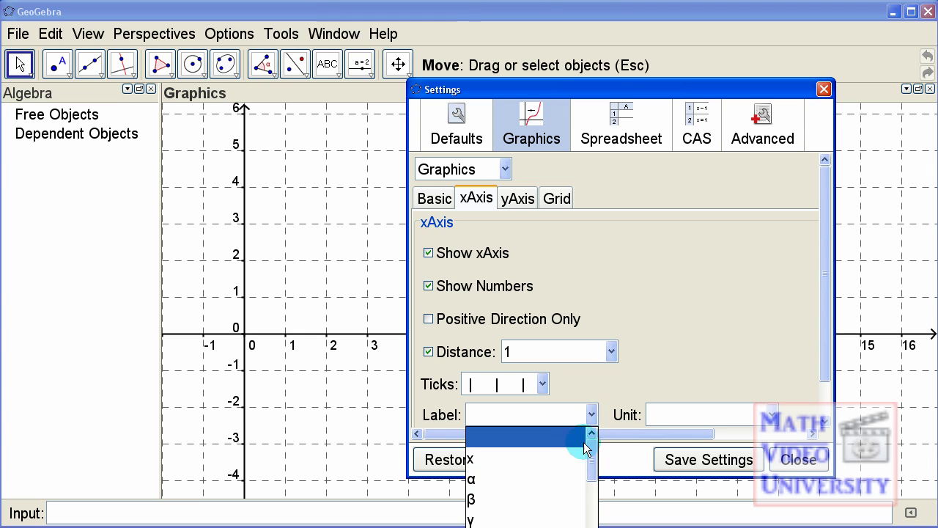
{"action": "left_click", "coordinate": [592, 415]}
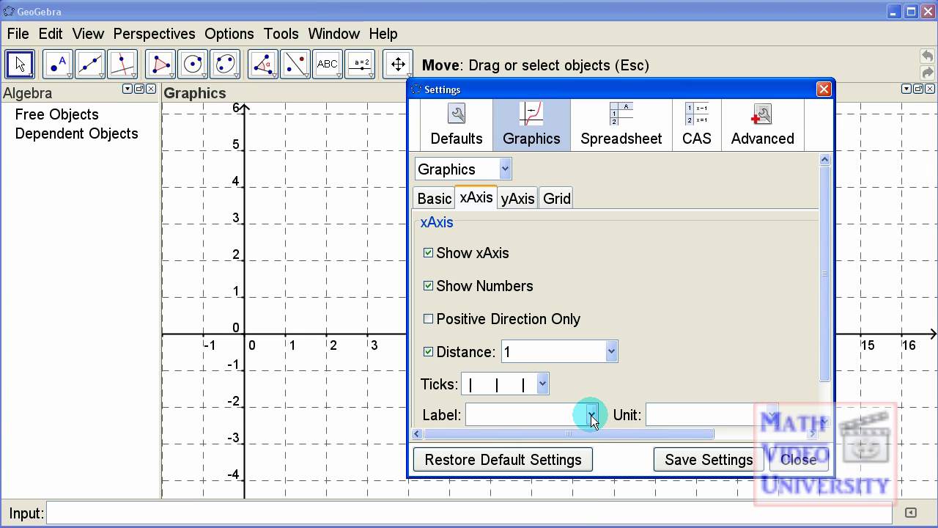
{"action": "left_click", "coordinate": [515, 200]}
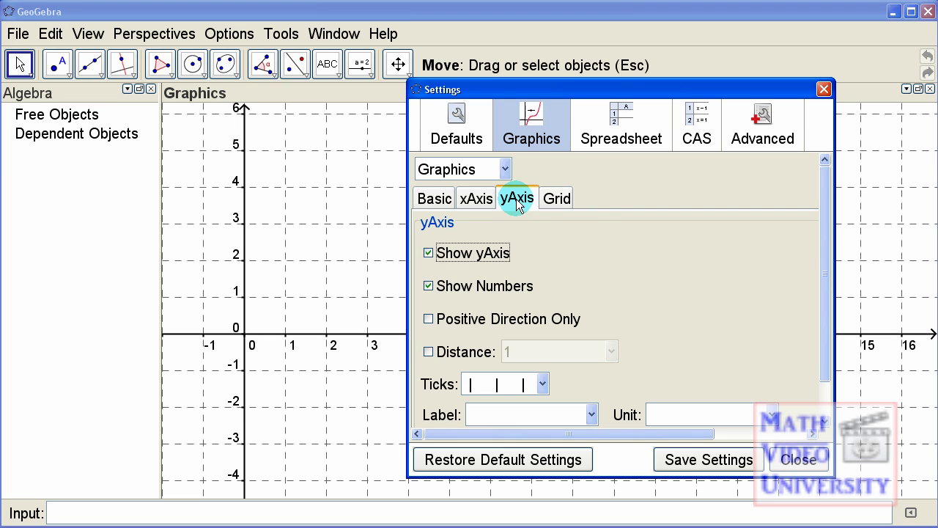
{"action": "left_click", "coordinate": [555, 201]}
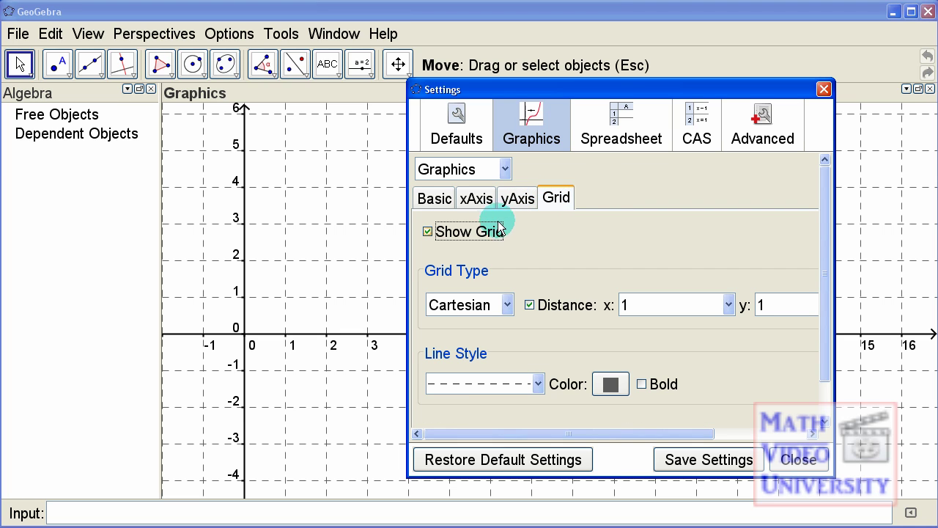
{"action": "left_click", "coordinate": [468, 233]}
{"action": "left_click", "coordinate": [468, 233]}
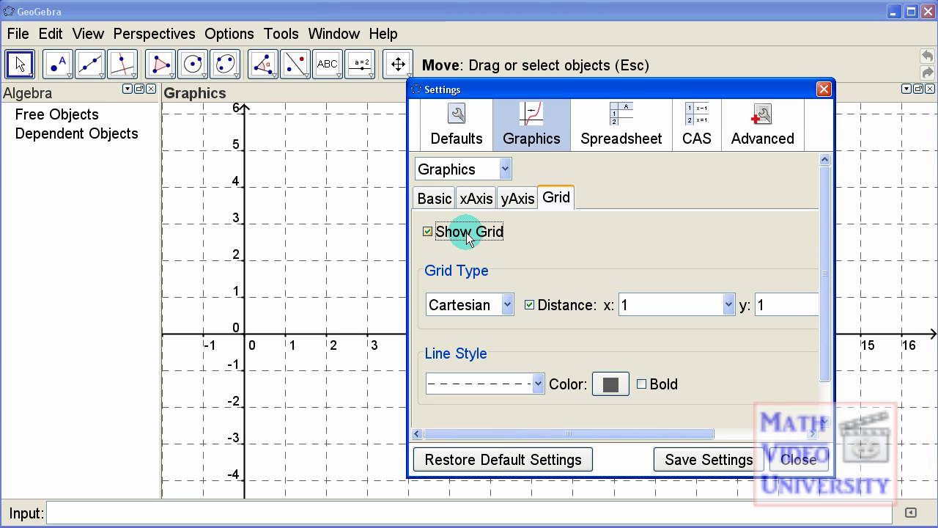
{"action": "left_click", "coordinate": [538, 385]}
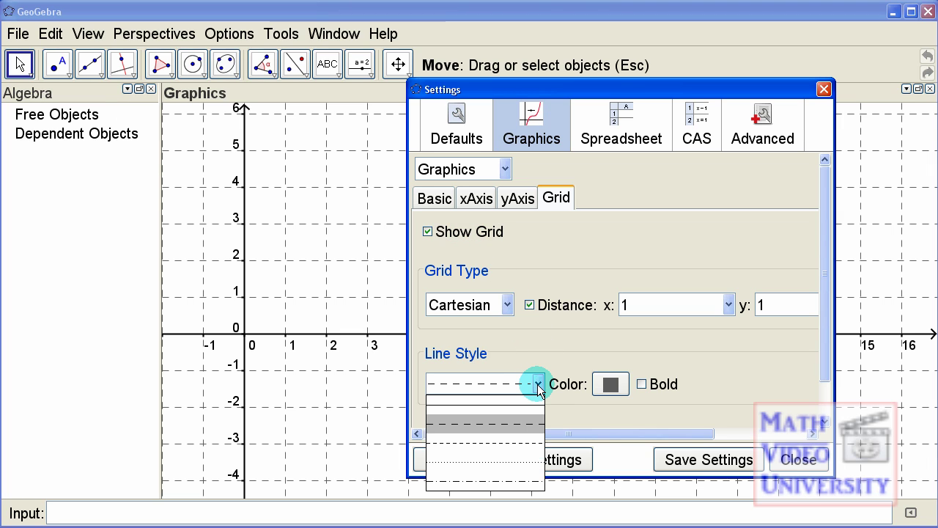
{"action": "left_click", "coordinate": [538, 384]}
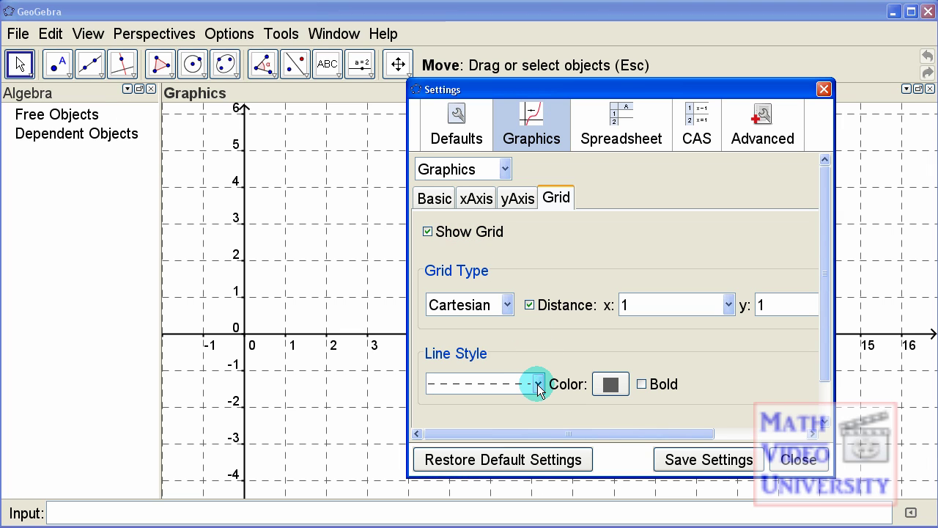
{"action": "left_click", "coordinate": [612, 386]}
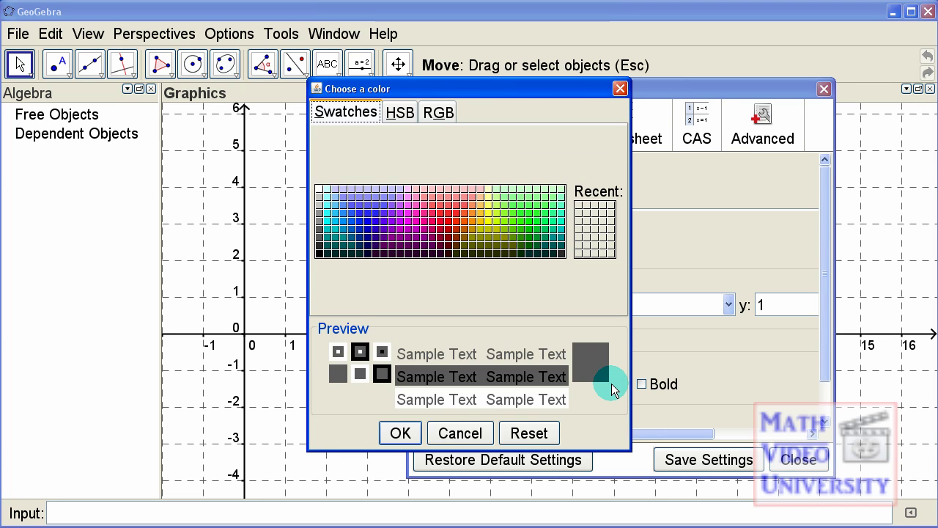
{"action": "key", "text": "Escape"}
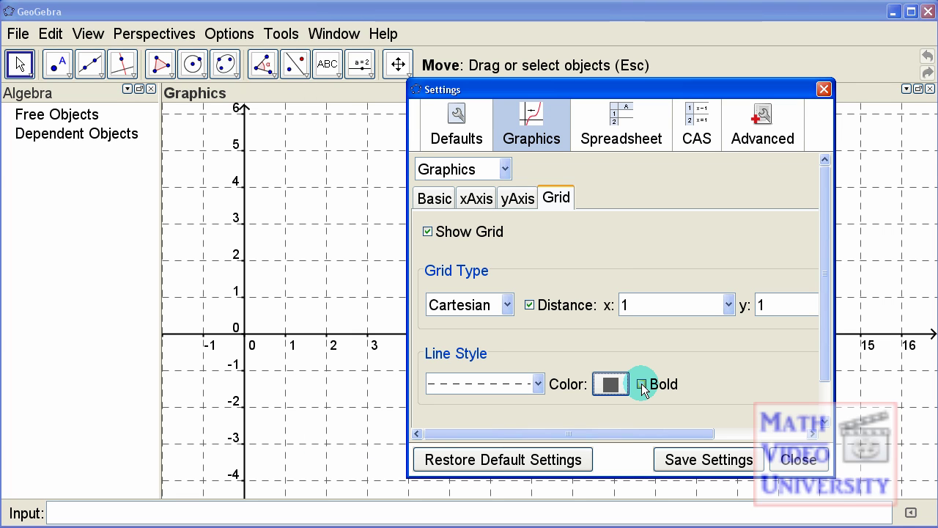
{"action": "left_click", "coordinate": [643, 385]}
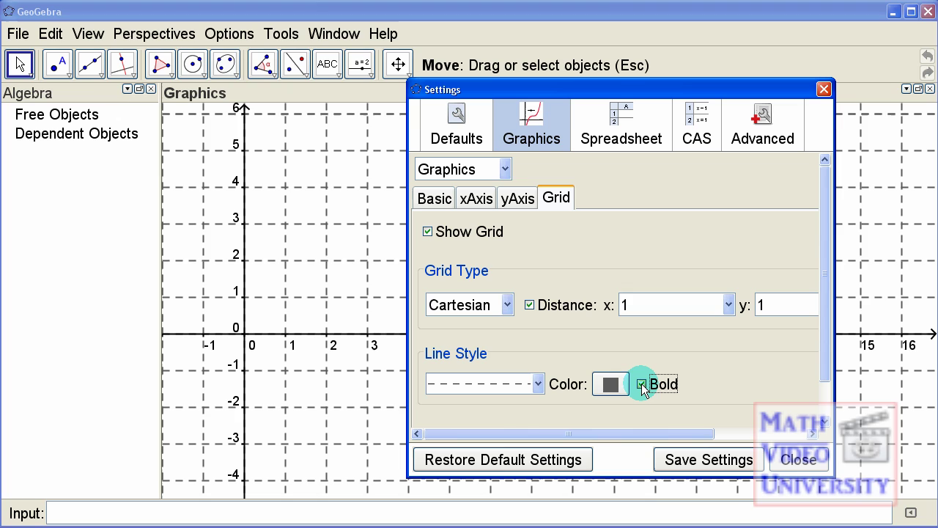
{"action": "left_click", "coordinate": [642, 385]}
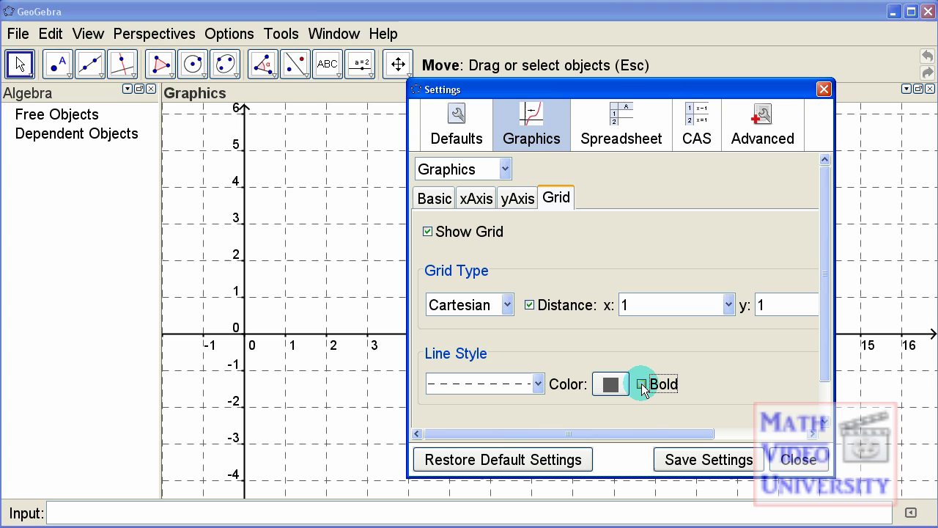
{"action": "left_click", "coordinate": [643, 385]}
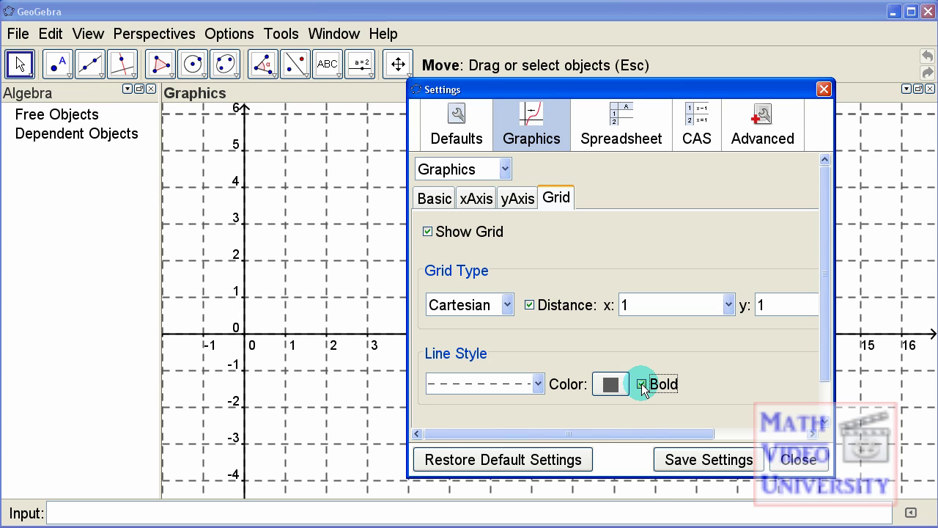
{"action": "left_click", "coordinate": [643, 385]}
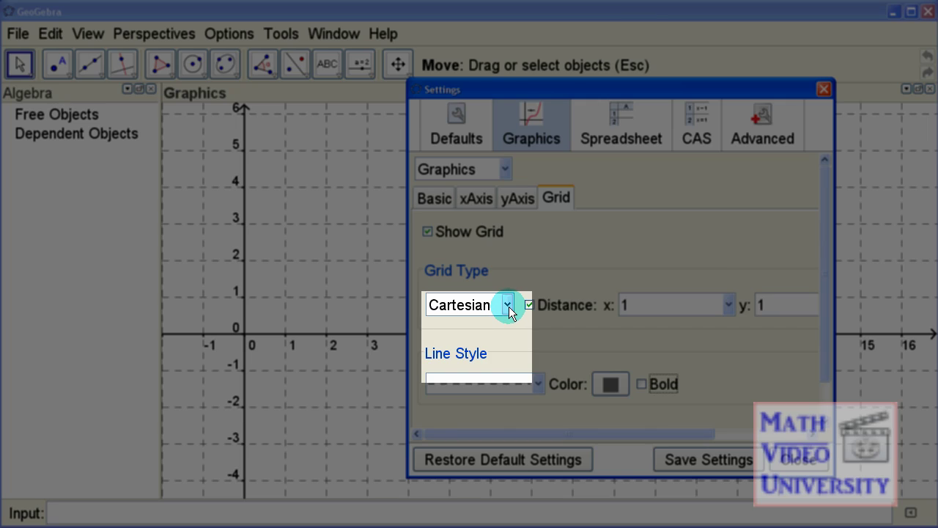
Try the Isometric grid, then set Grid Type to Polar and move Settings aside to see it.
{"action": "left_click", "coordinate": [509, 307]}
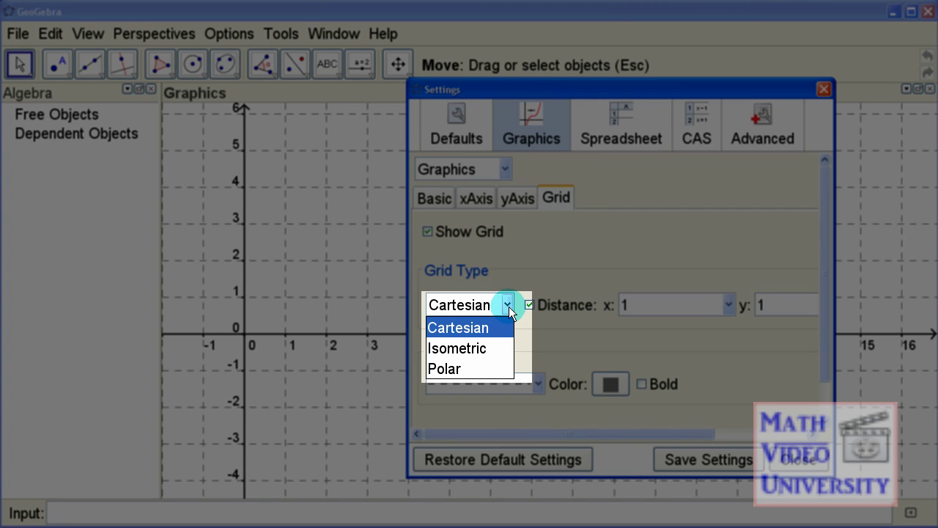
{"action": "left_click", "coordinate": [485, 348]}
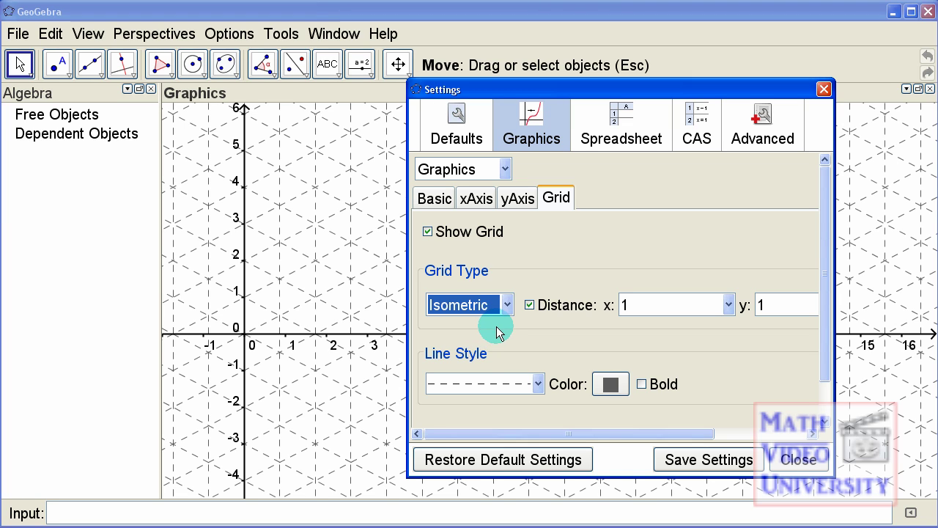
{"action": "left_click", "coordinate": [507, 305]}
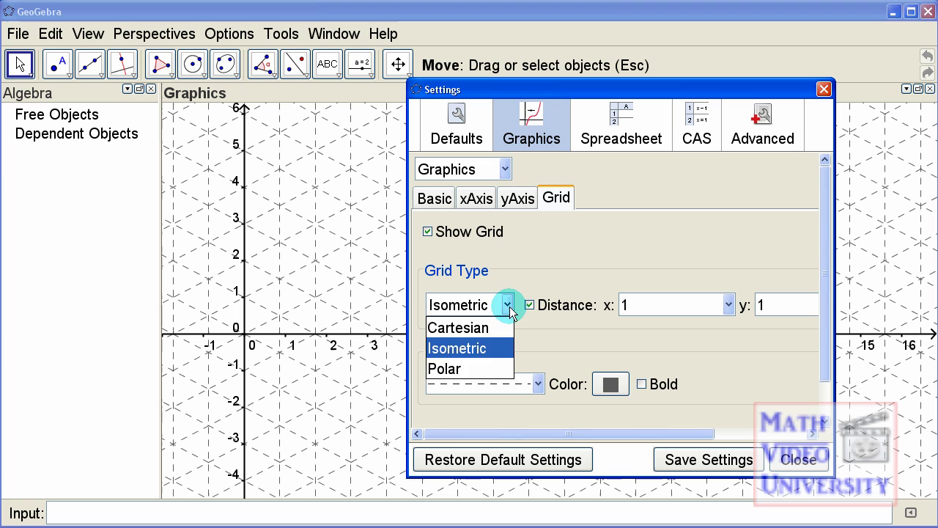
{"action": "left_click", "coordinate": [479, 367]}
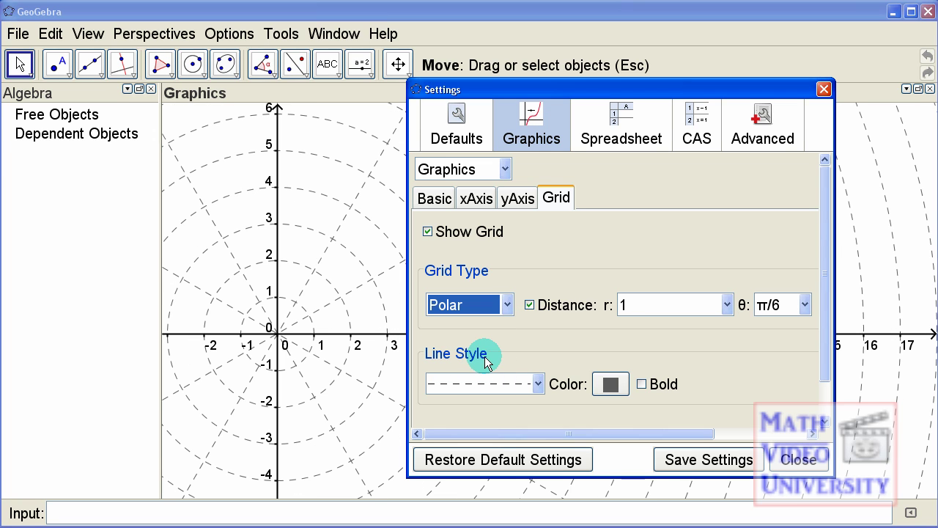
{"action": "left_click_drag", "start_coordinate": [448, 87], "coordinate": [635, 90]}
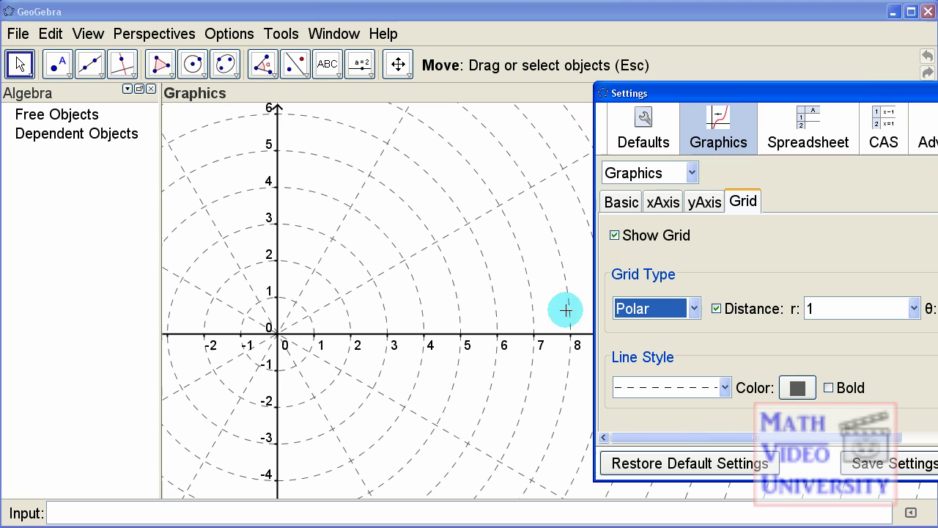
Set Grid Type back to Cartesian, bring the Settings window back, and close it.
{"action": "left_click", "coordinate": [694, 309]}
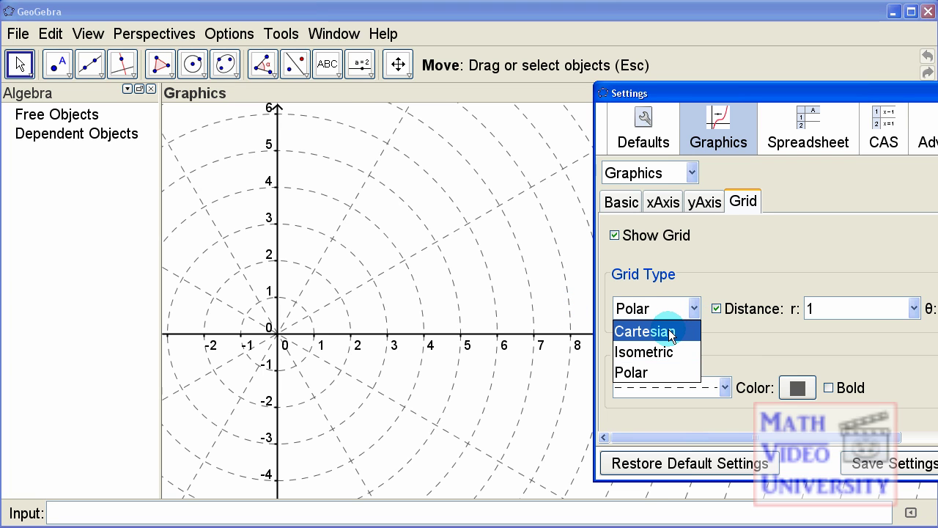
{"action": "left_click", "coordinate": [676, 330]}
{"action": "left_click_drag", "start_coordinate": [775, 90], "coordinate": [601, 88]}
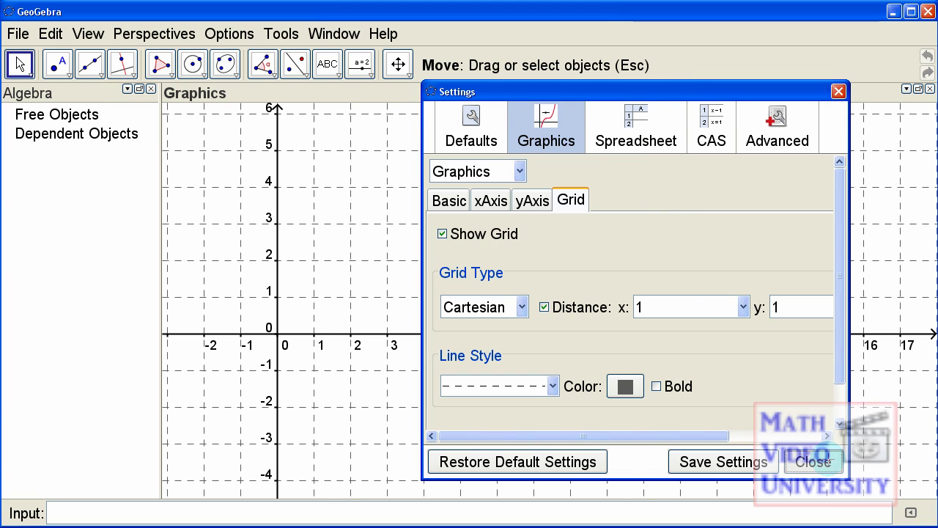
{"action": "left_click", "coordinate": [829, 459]}
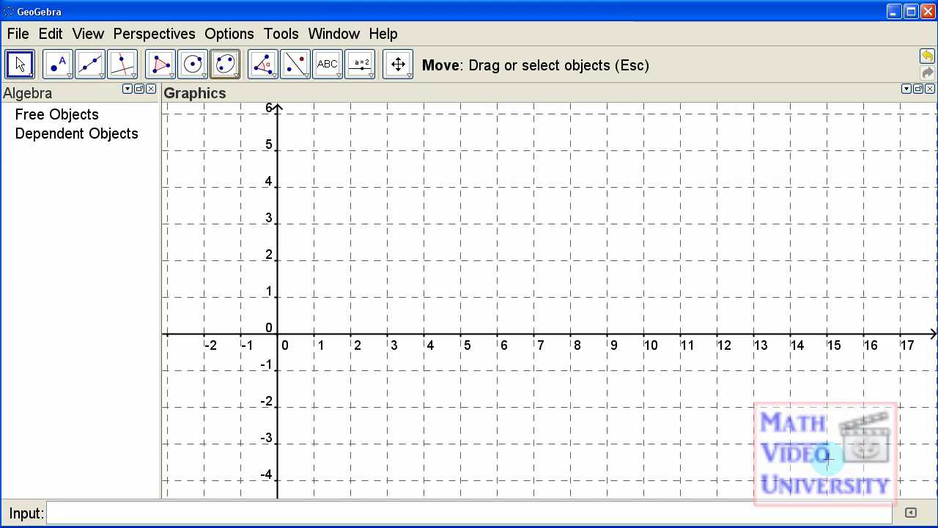
Set the xAxis : yAxis ratio to 2 : 1 from the Graphics view context menu.
{"action": "right_click", "coordinate": [441, 193]}
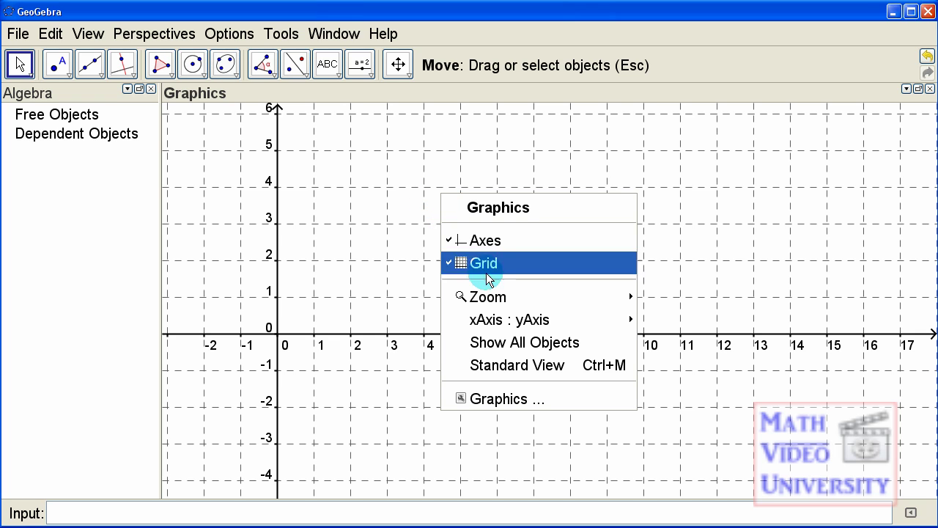
{"action": "left_click", "coordinate": [506, 397]}
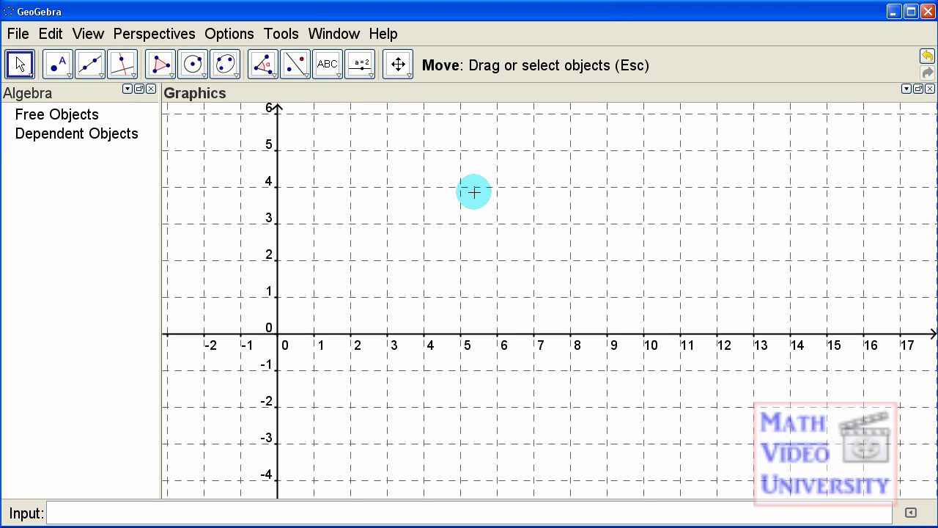
{"action": "right_click", "coordinate": [475, 201]}
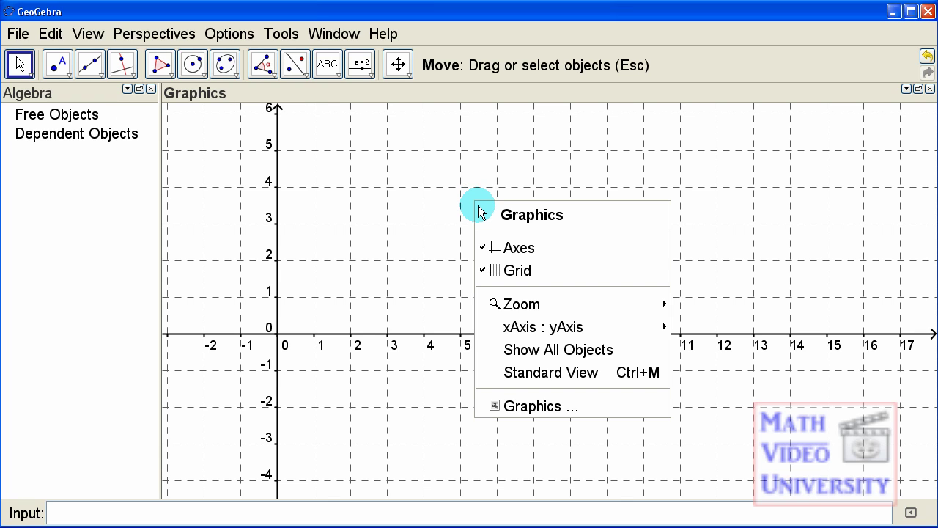
{"action": "mouse_move", "coordinate": [524, 327]}
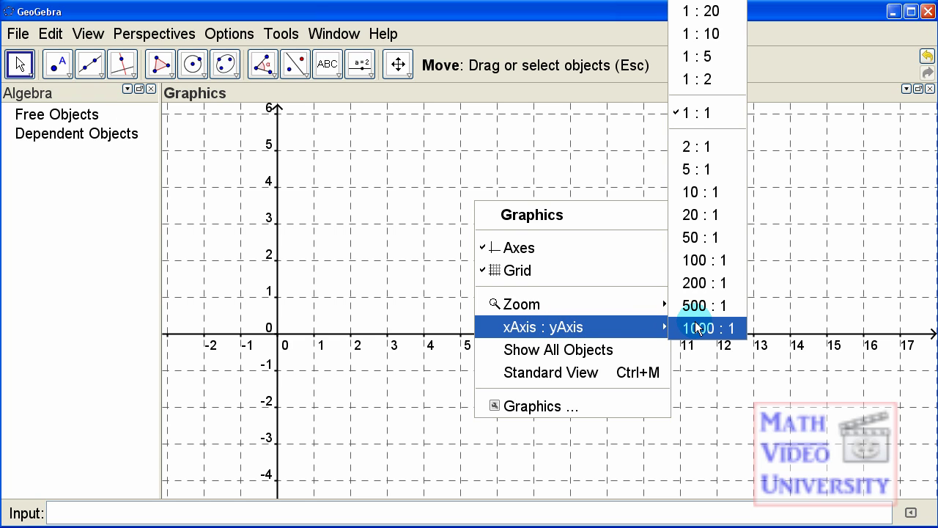
{"action": "left_click", "coordinate": [721, 147]}
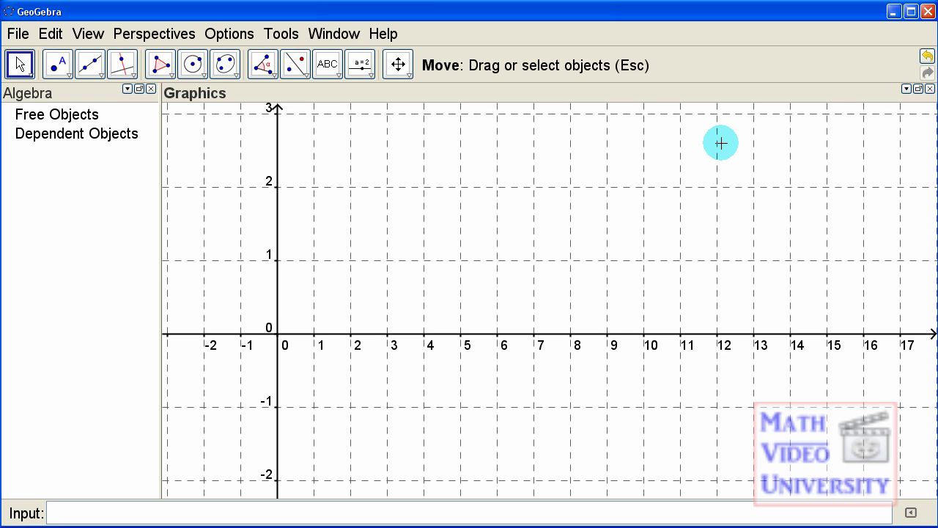
Set the xAxis : yAxis ratio to 1 : 2, then reset the Graphics view to Standard View.
{"action": "right_click", "coordinate": [551, 168]}
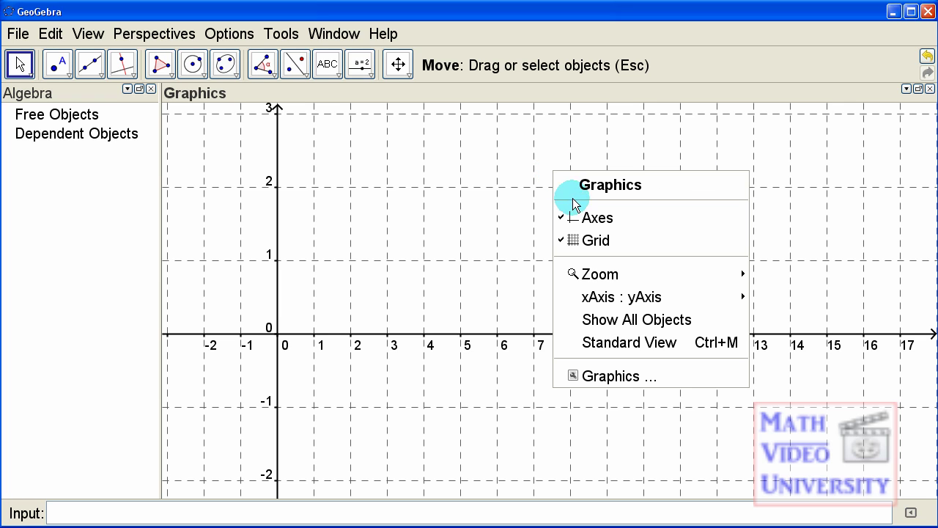
{"action": "mouse_move", "coordinate": [610, 297]}
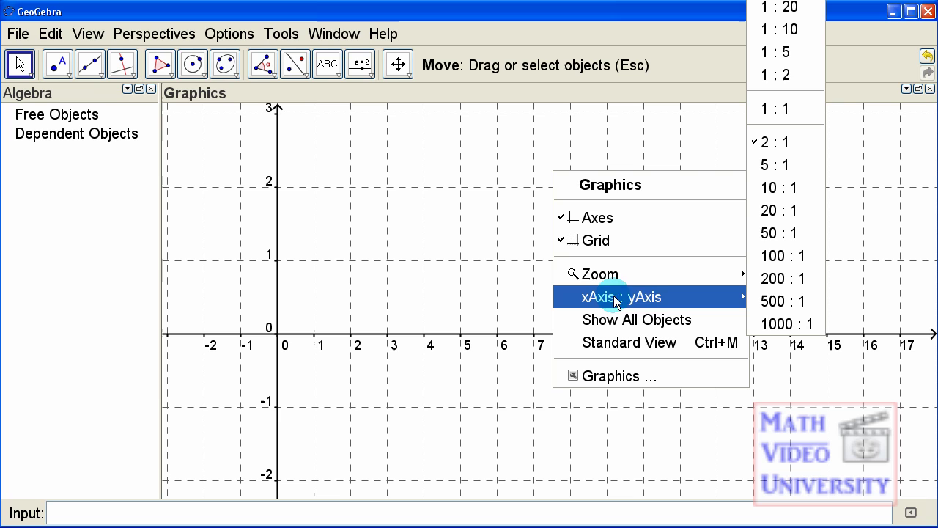
{"action": "left_click", "coordinate": [781, 75]}
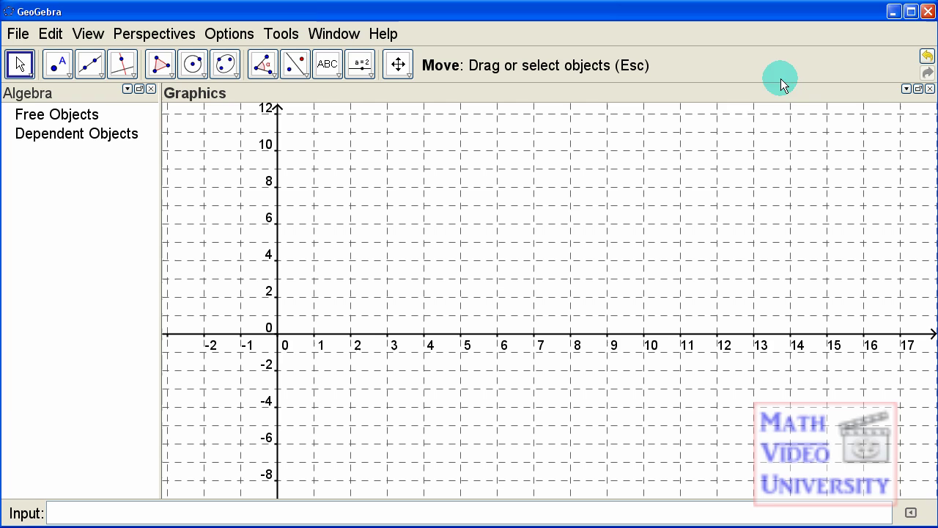
{"action": "right_click", "coordinate": [524, 210]}
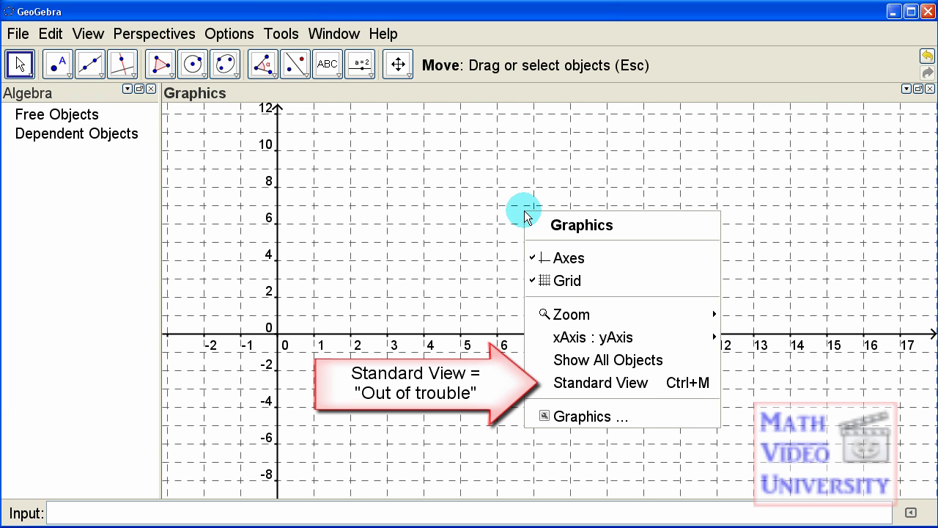
{"action": "left_click", "coordinate": [575, 377]}
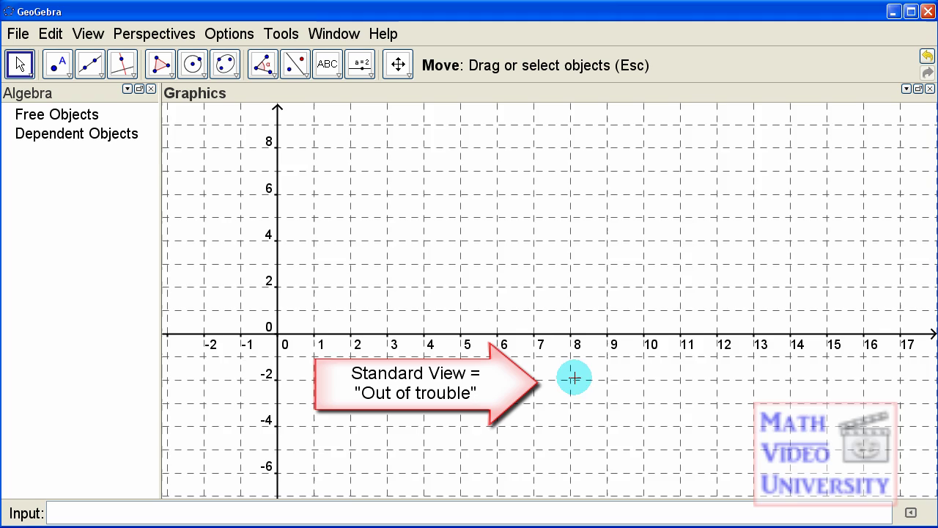